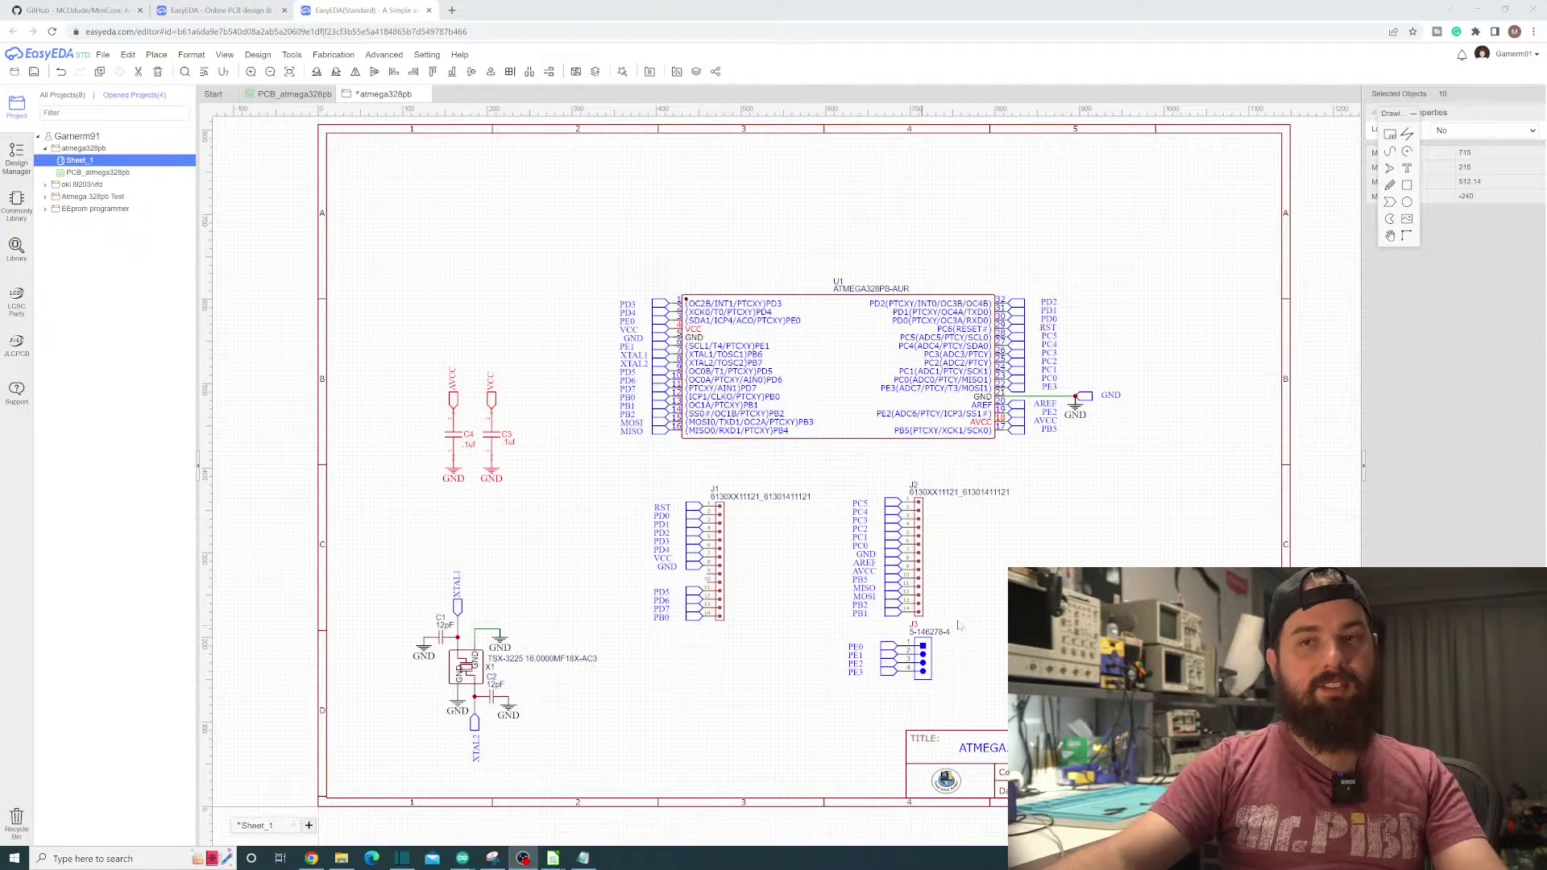
left_click(294, 94)
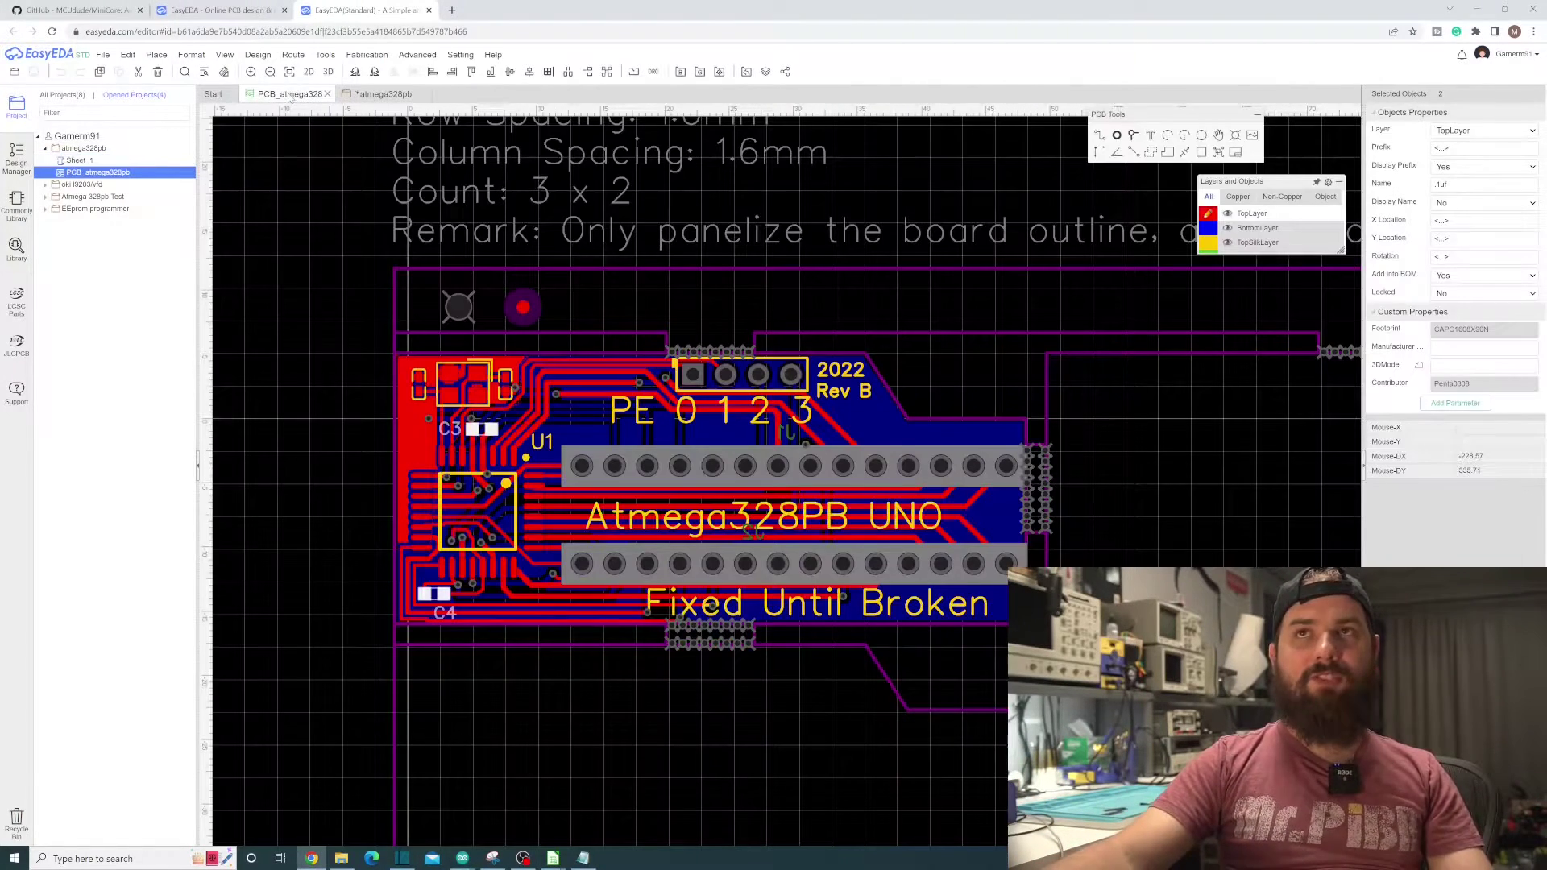
scroll(758, 395, "down", 4)
scroll(1047, 508, "up", 1)
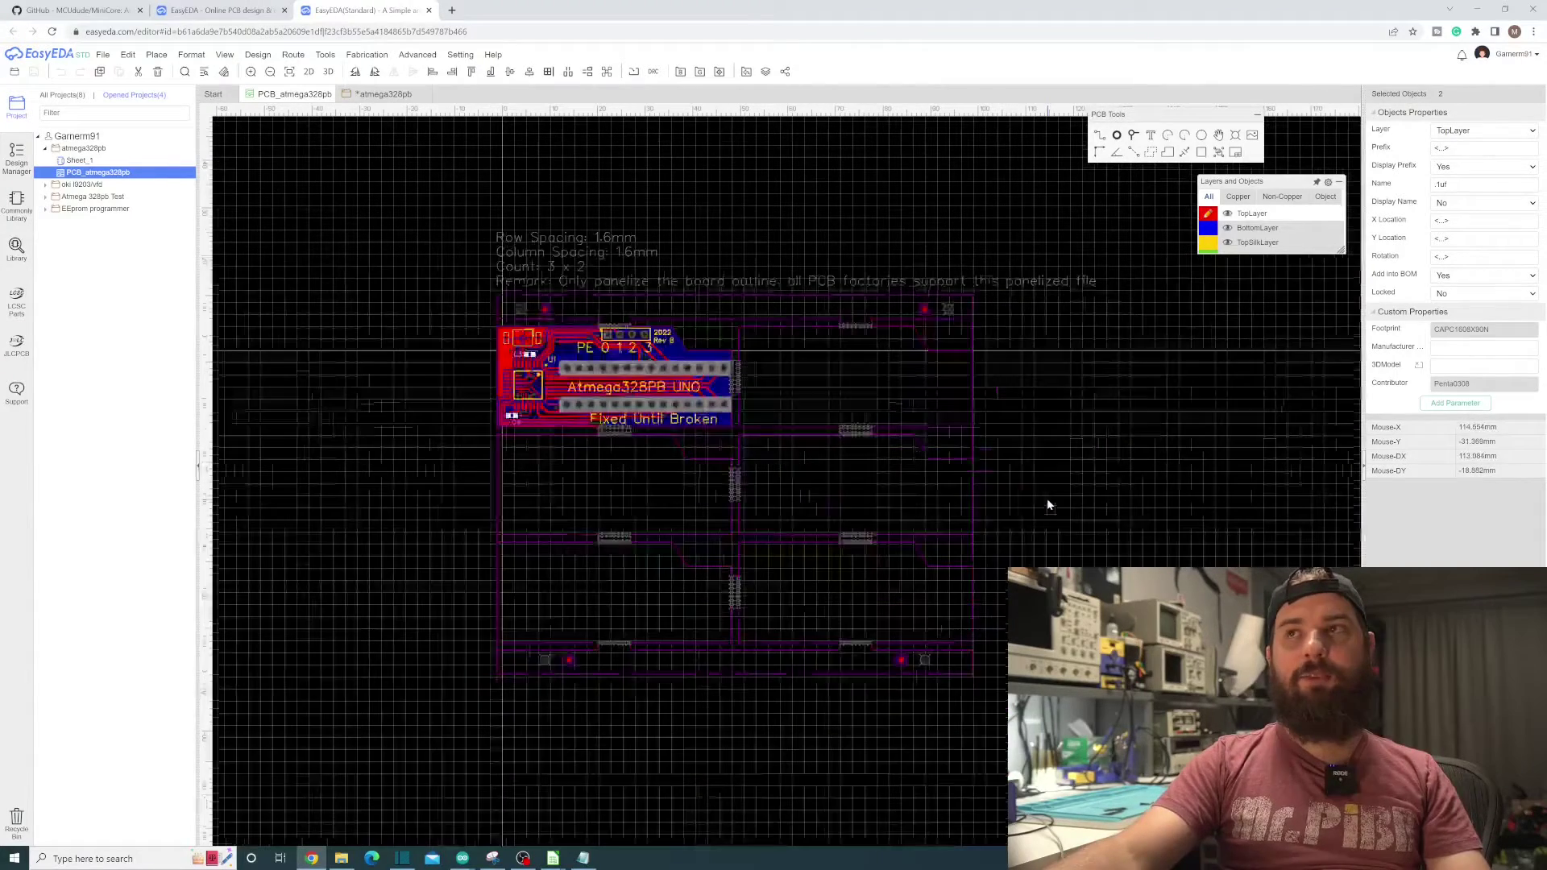
left_click(225, 54)
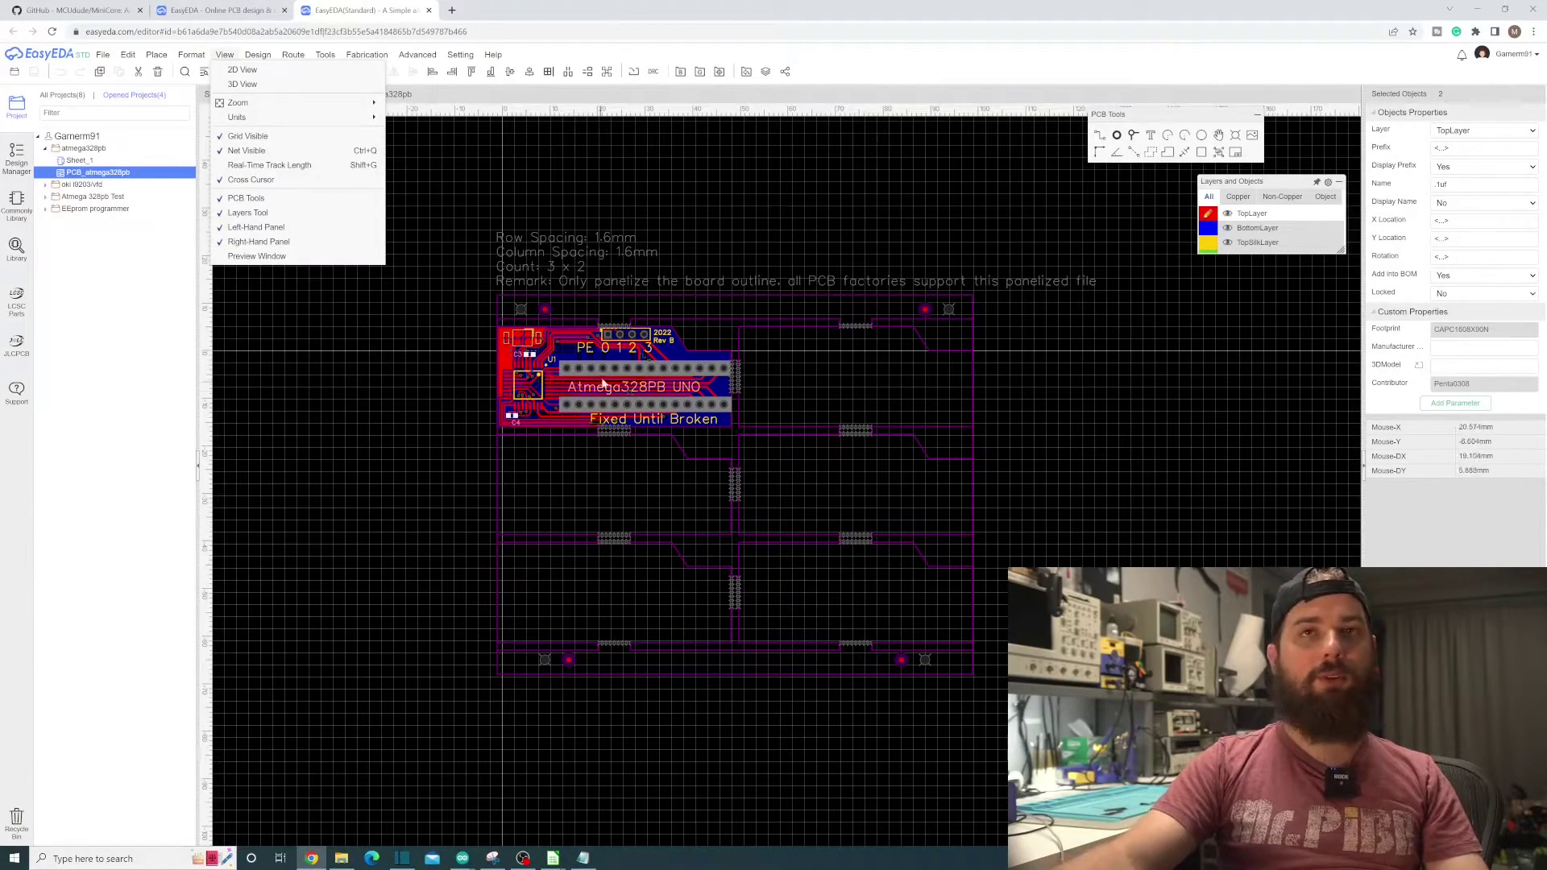
left_click(454, 435)
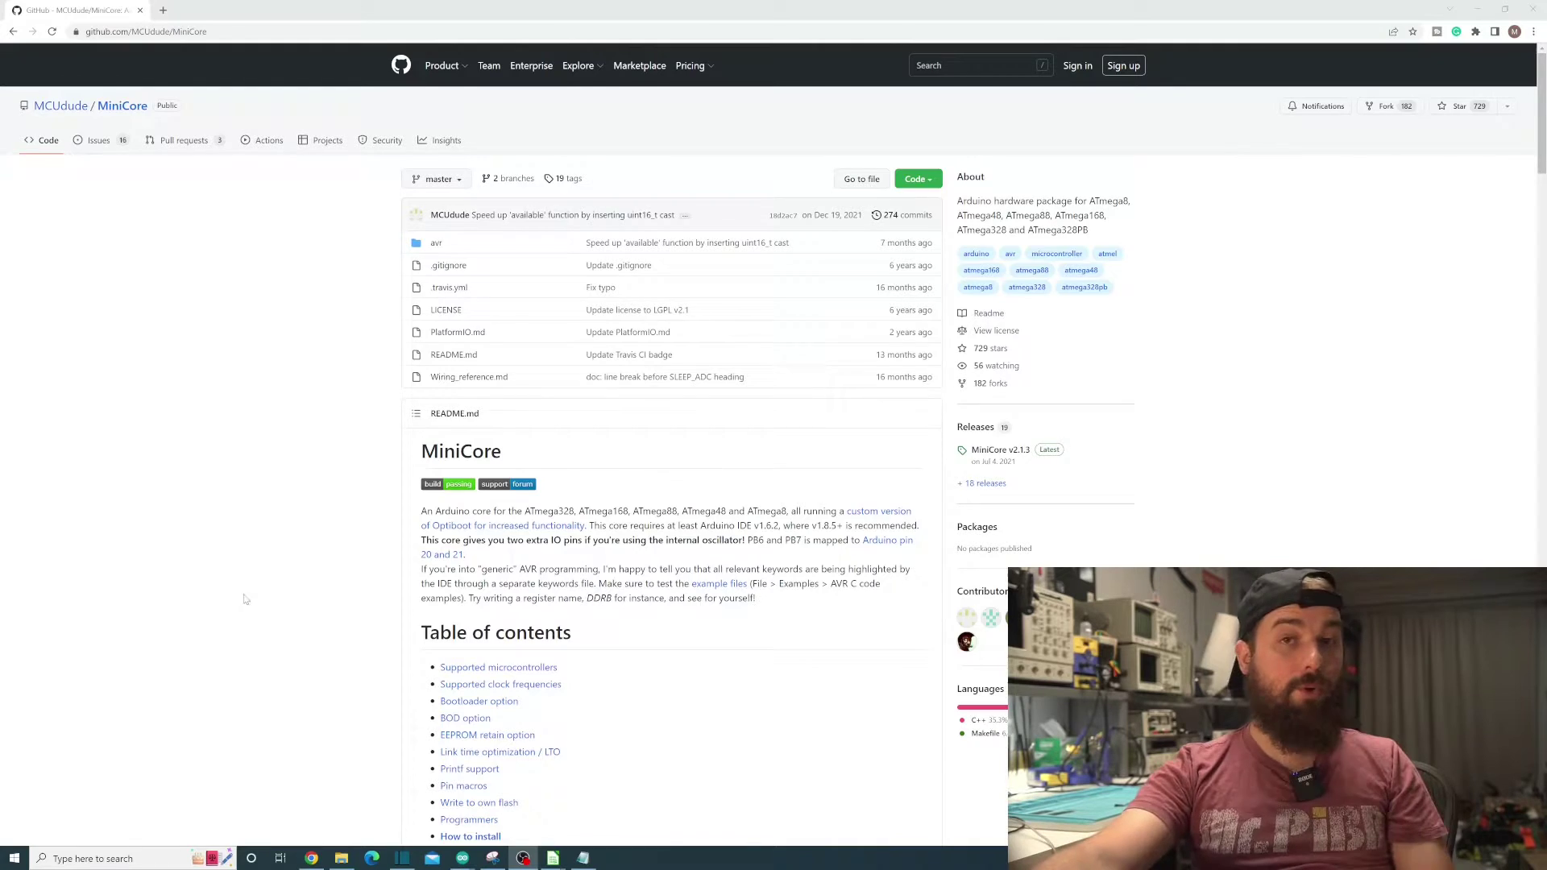
Step: Scroll the MiniCore README down to the BOD voltage and EEPROM option sections
scroll(246, 599, "down", 8)
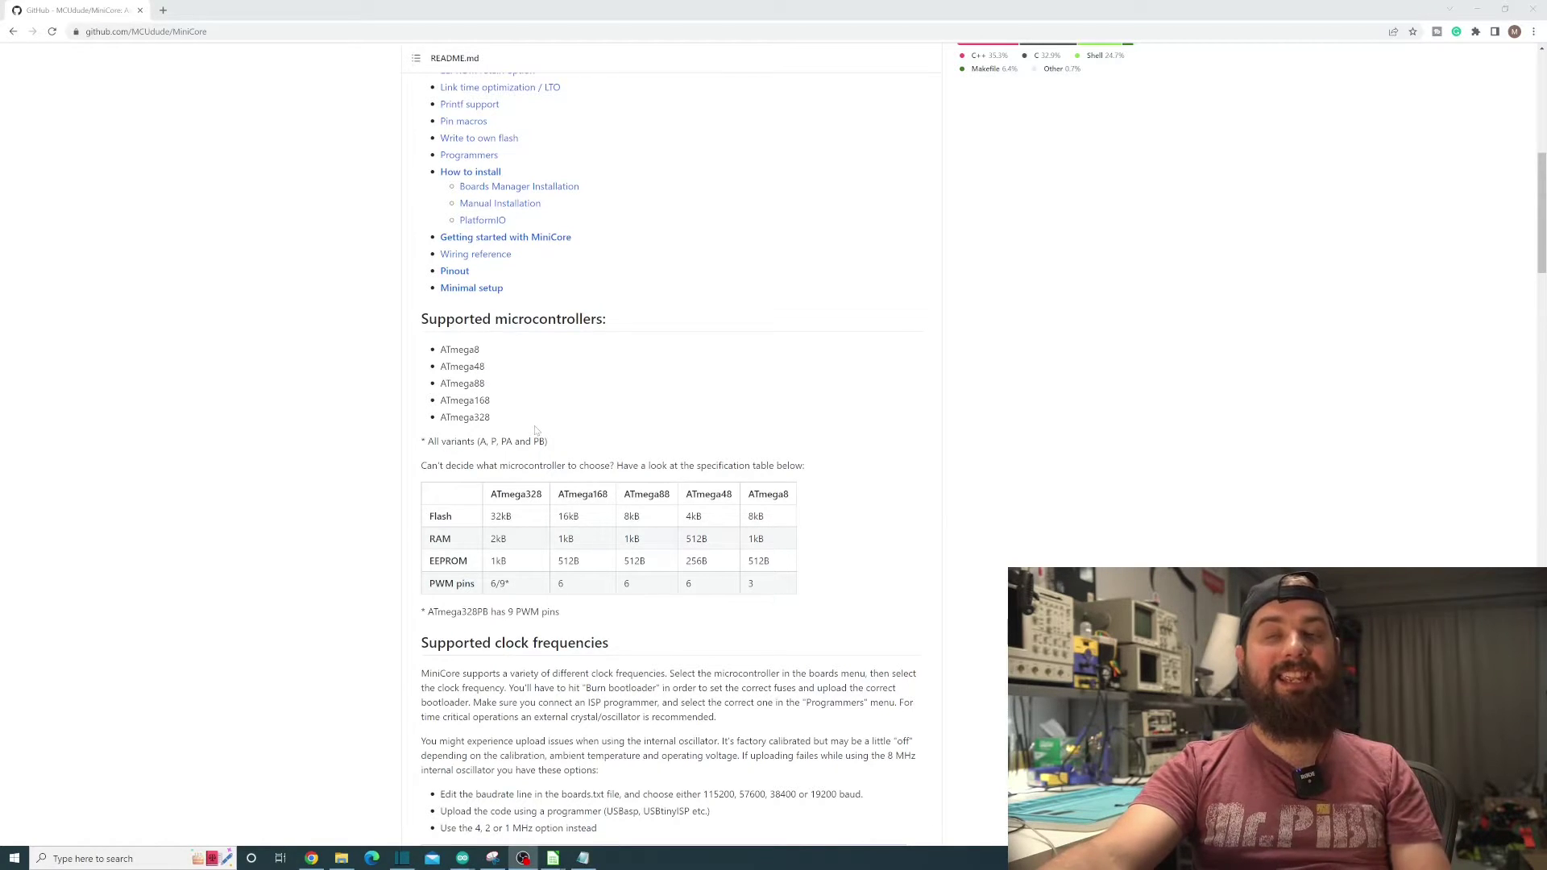
scroll(553, 449, "down", 7)
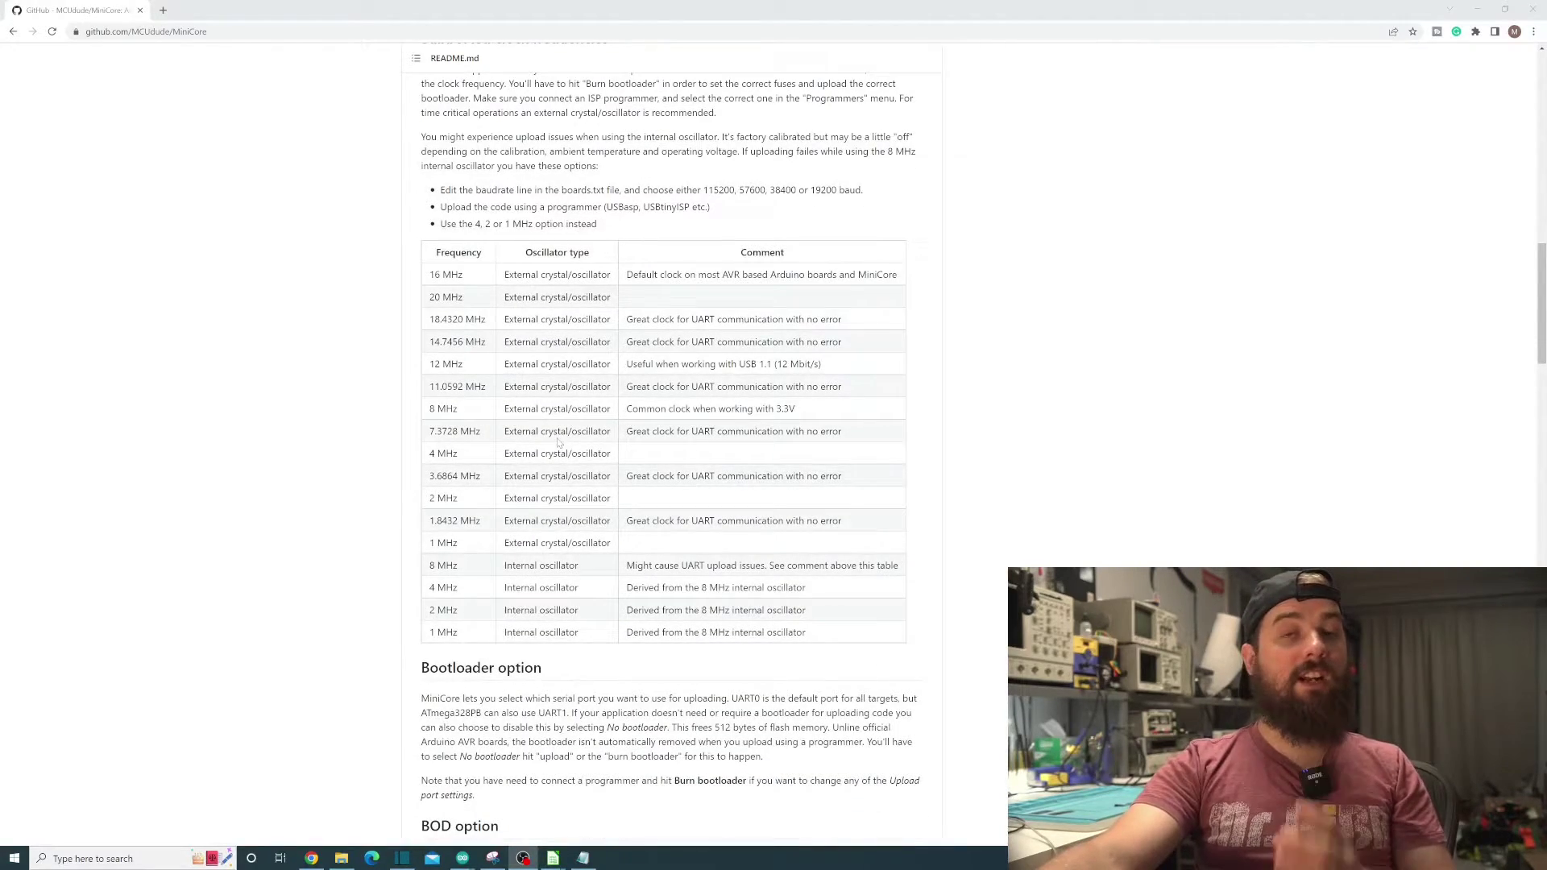
scroll(569, 446, "down", 5)
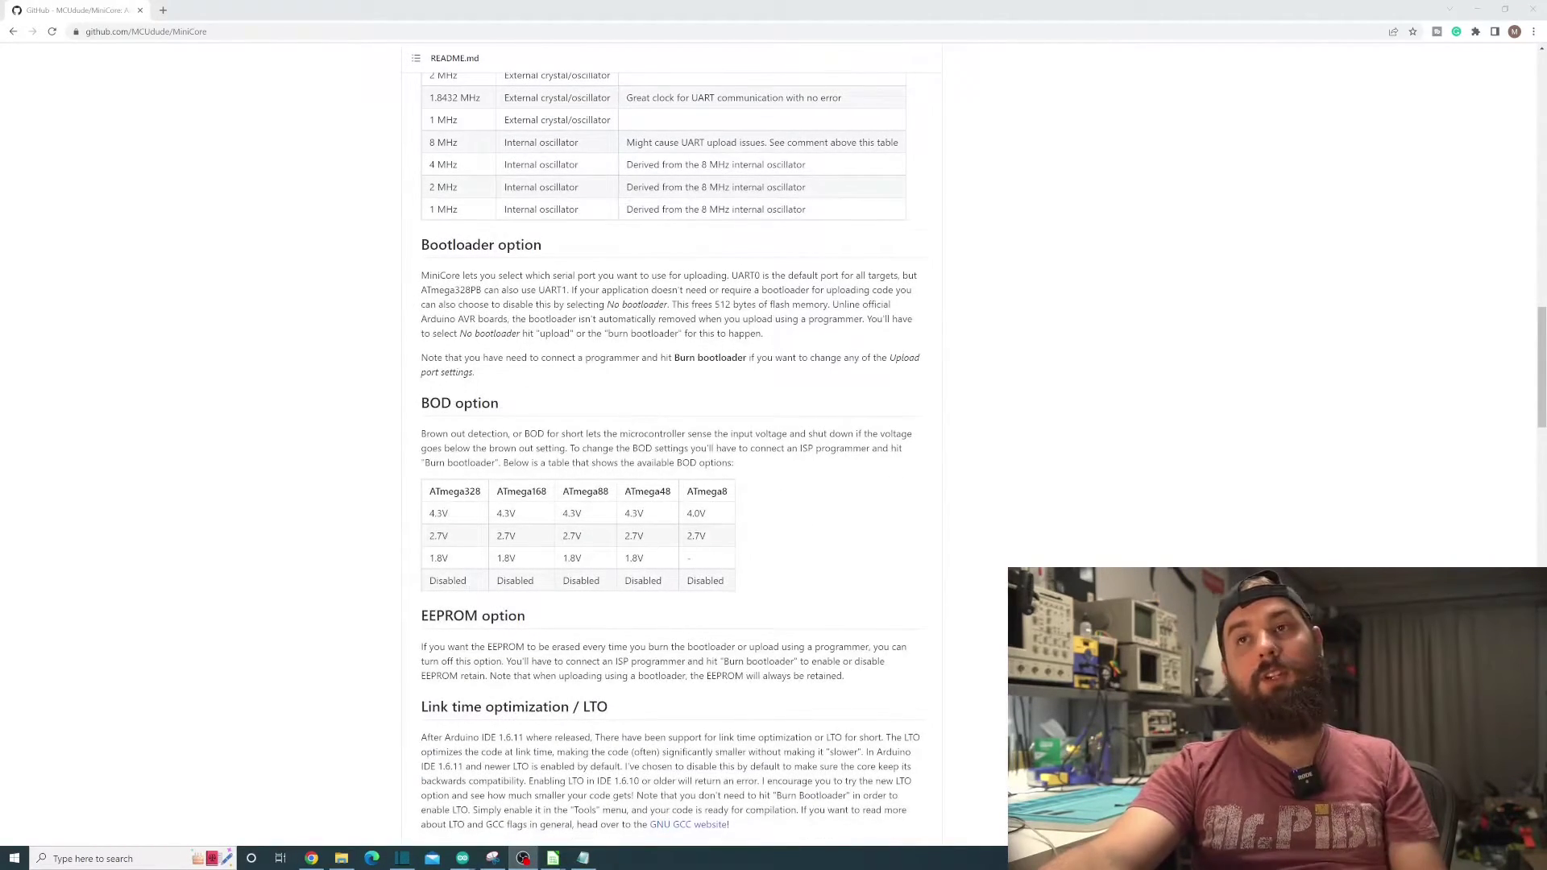
scroll(416, 239, "down", 7)
scroll(416, 239, "up", 3)
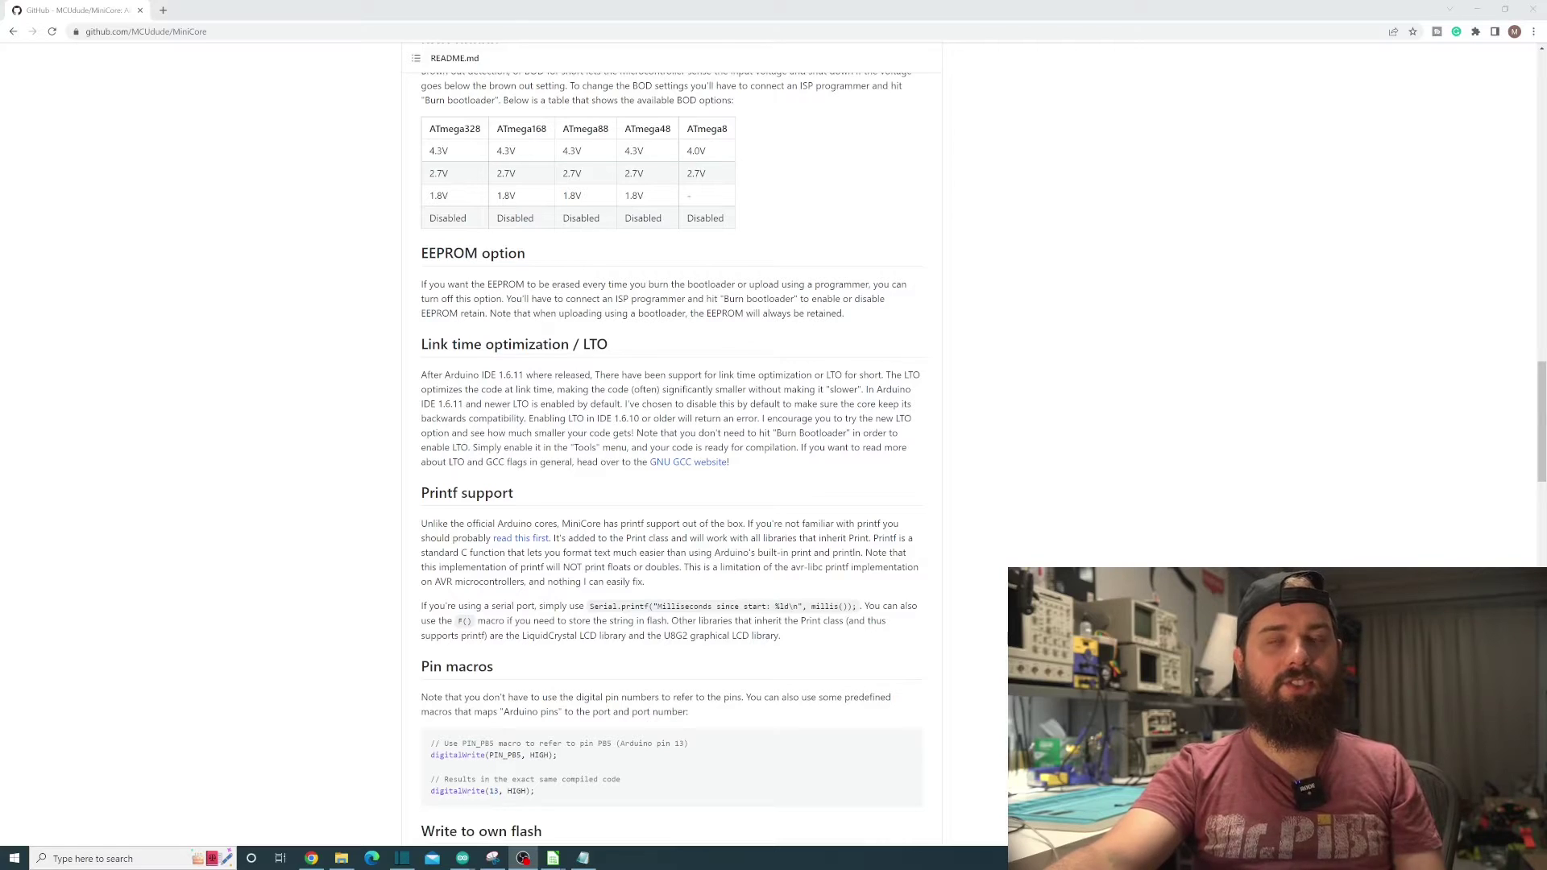
Step: Highlight the MiniCore README's Printf support heading, then scroll back up toward the chip list
scroll(536, 427, "down", 3)
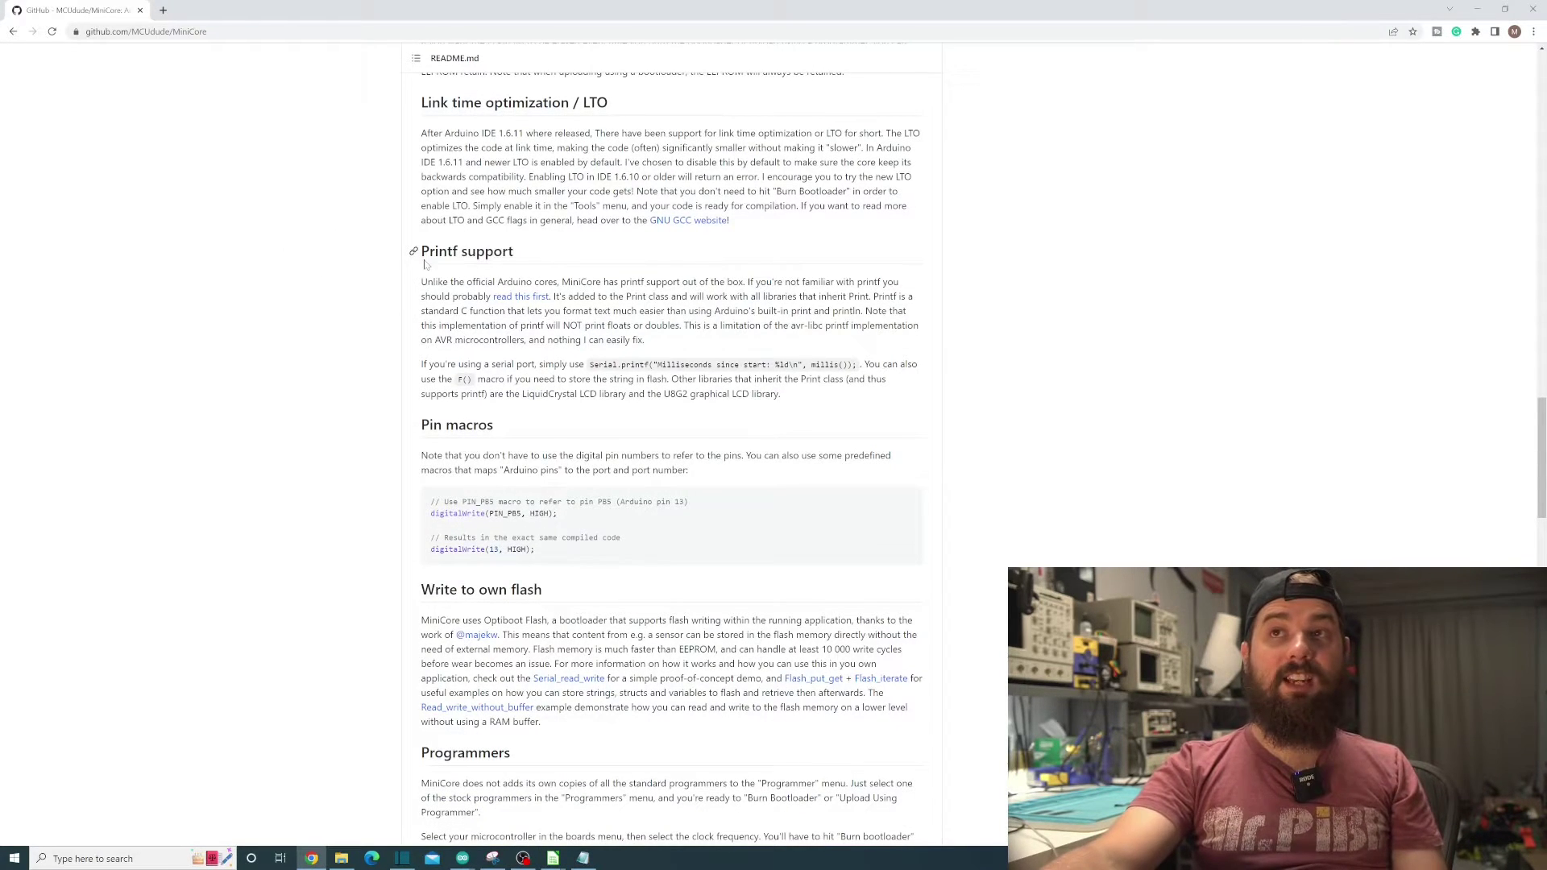
left_click_drag(538, 254, 435, 255)
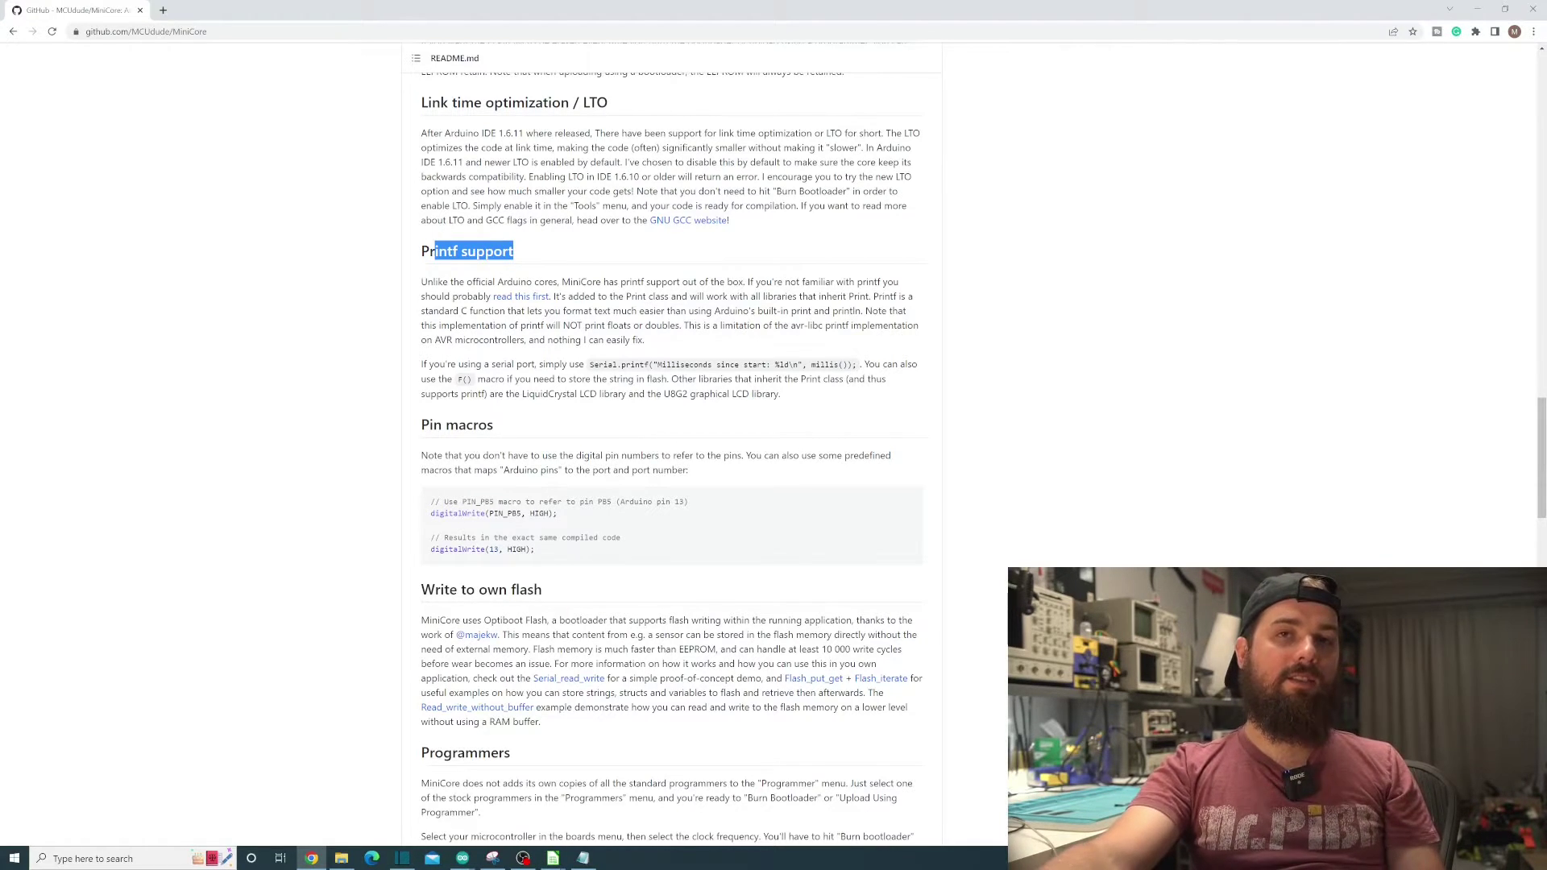
scroll(672, 460, "down", 2)
scroll(524, 246, "down", 3)
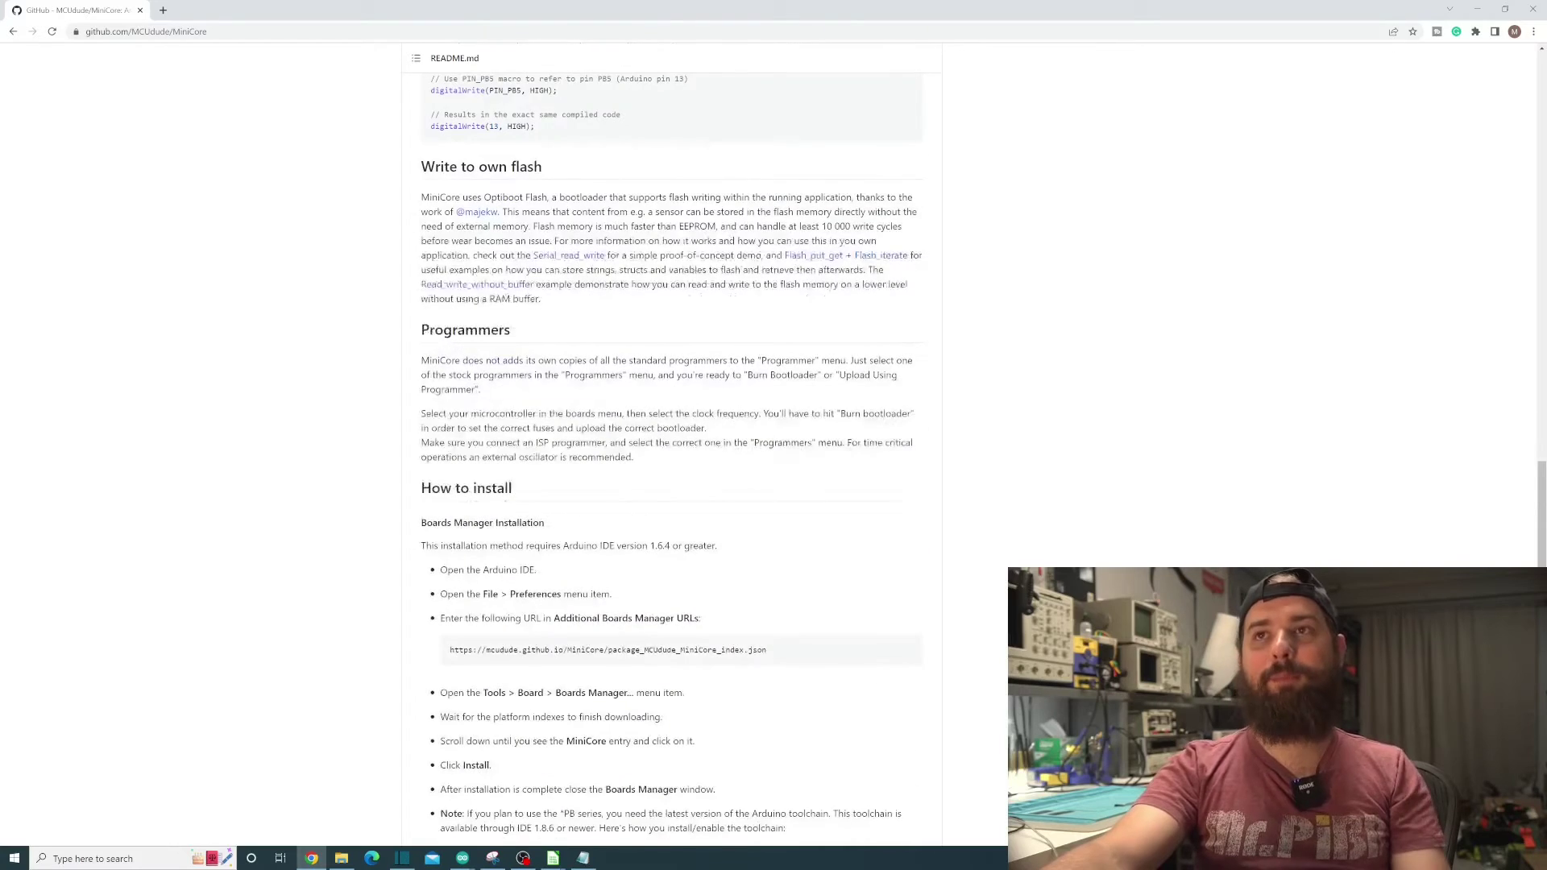
scroll(525, 246, "up", 4)
left_click_drag(525, 246, 415, 250)
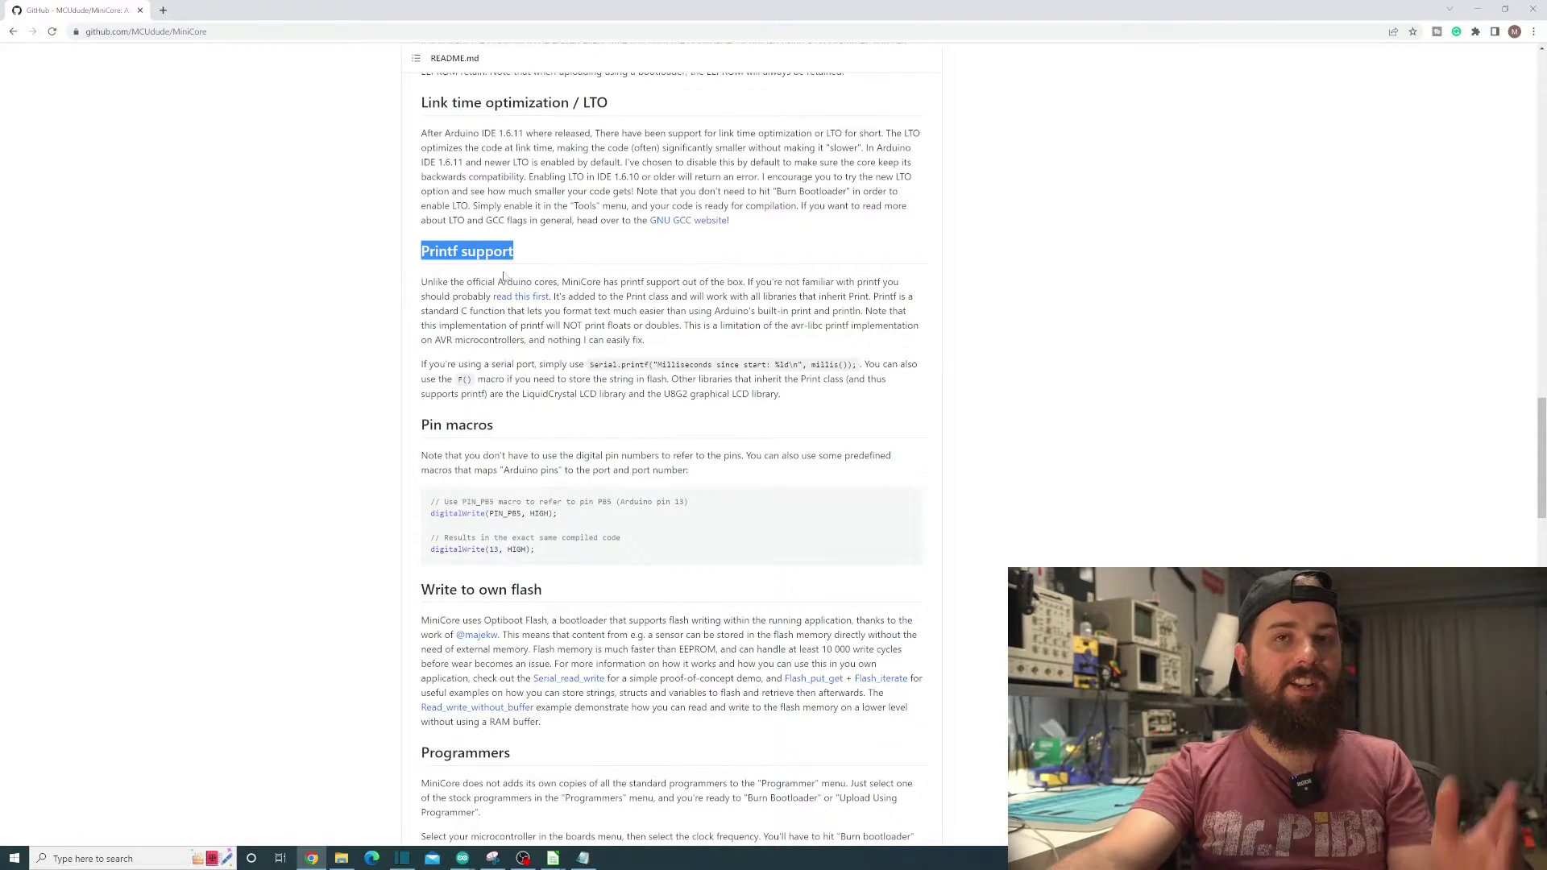
scroll(504, 276, "down", 3)
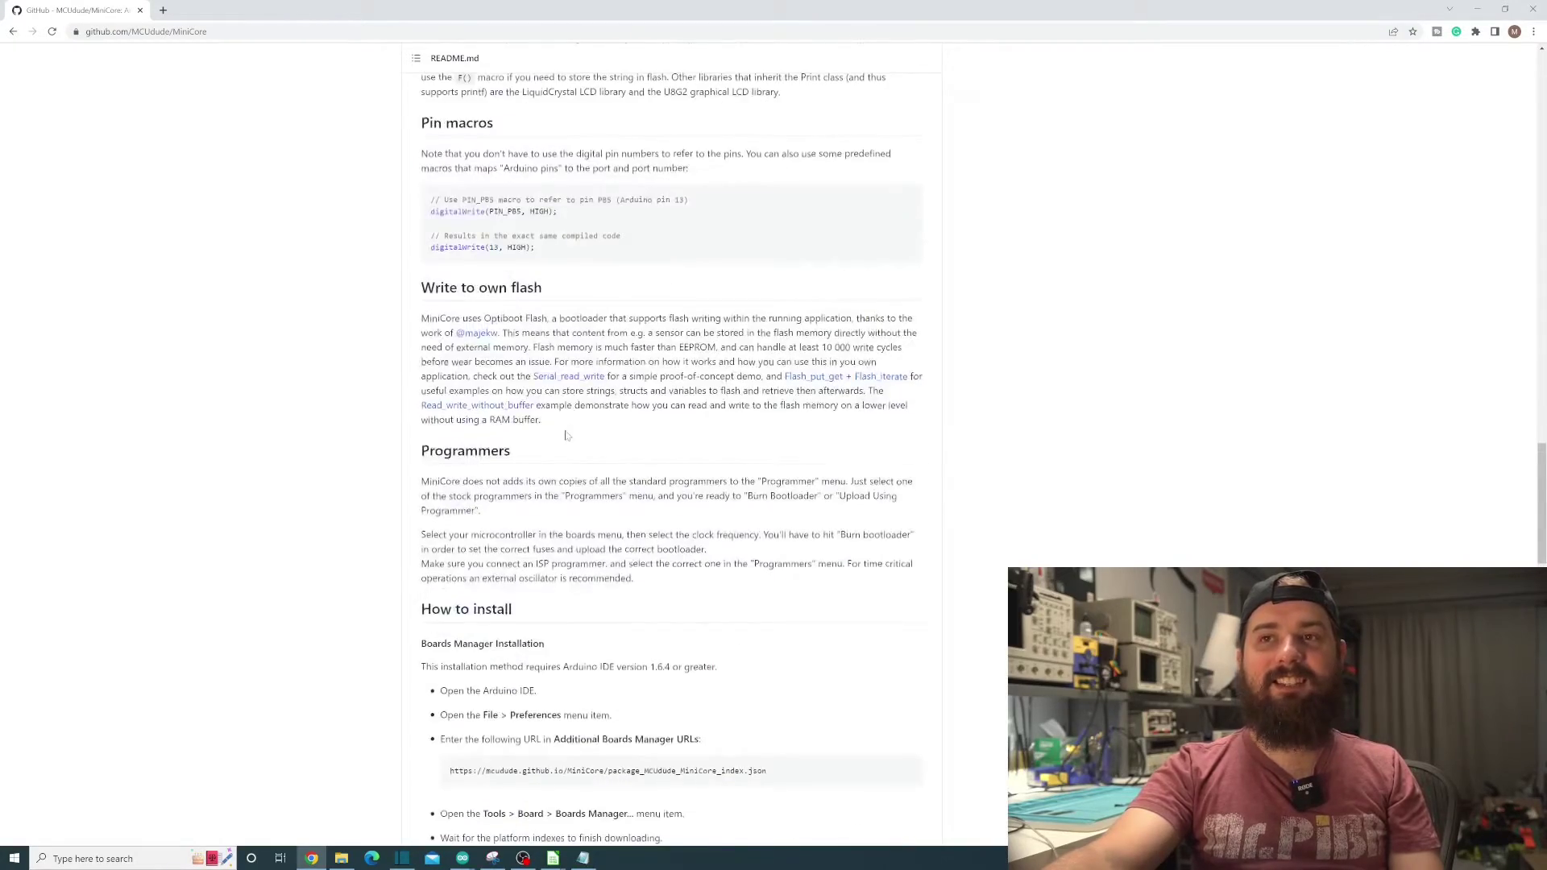
scroll(504, 276, "up", 15)
Step: Highlight the supported chip list and the note that PB variants are supported, then scroll down
scroll(496, 391, "up", 6)
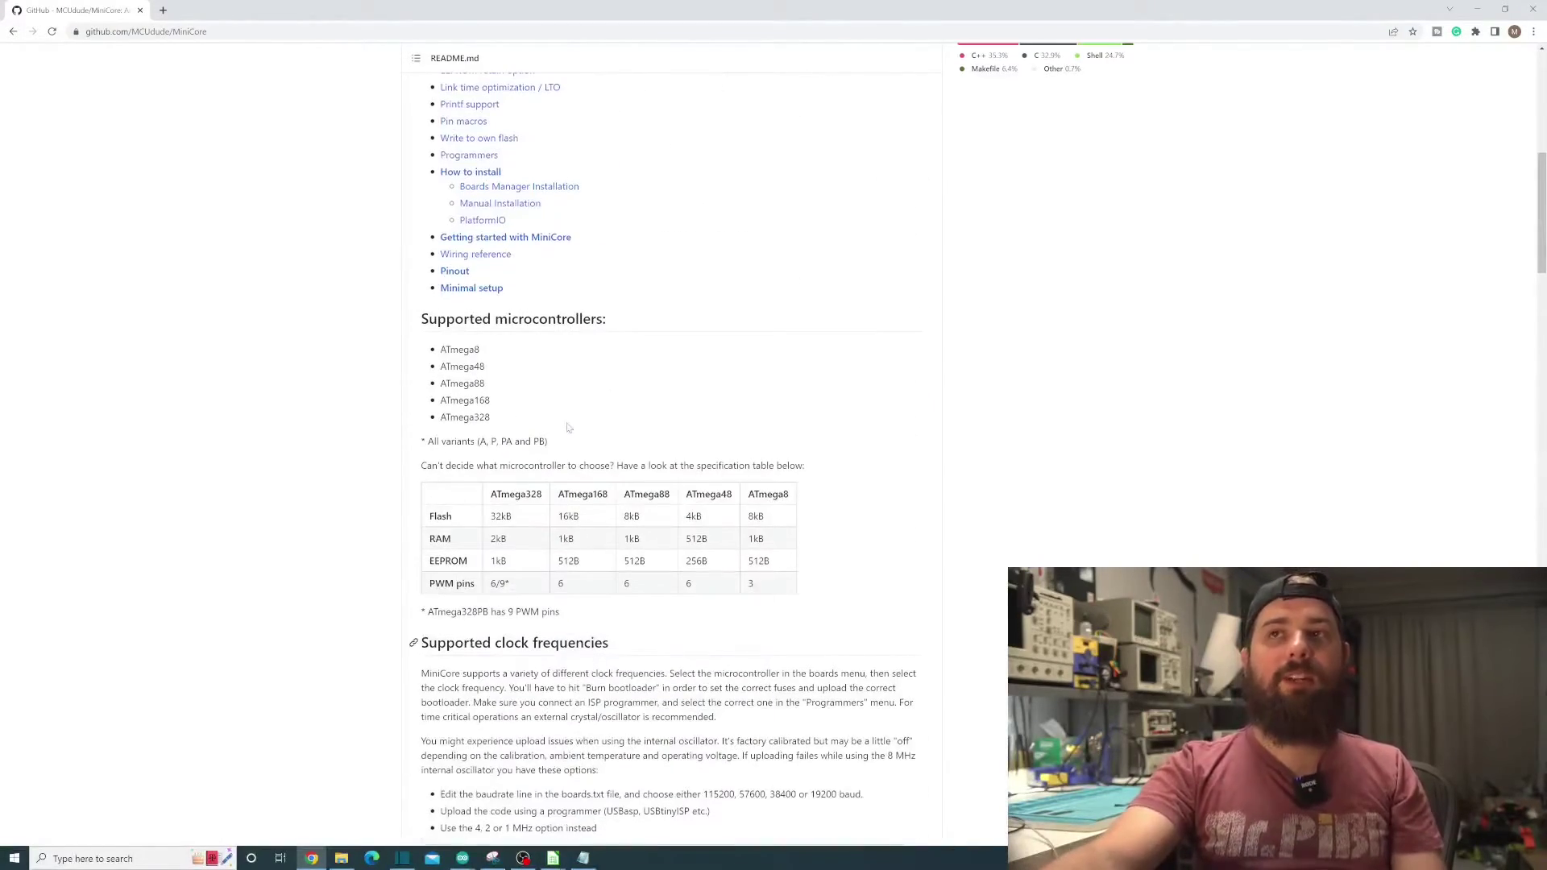
left_click_drag(524, 419, 395, 355)
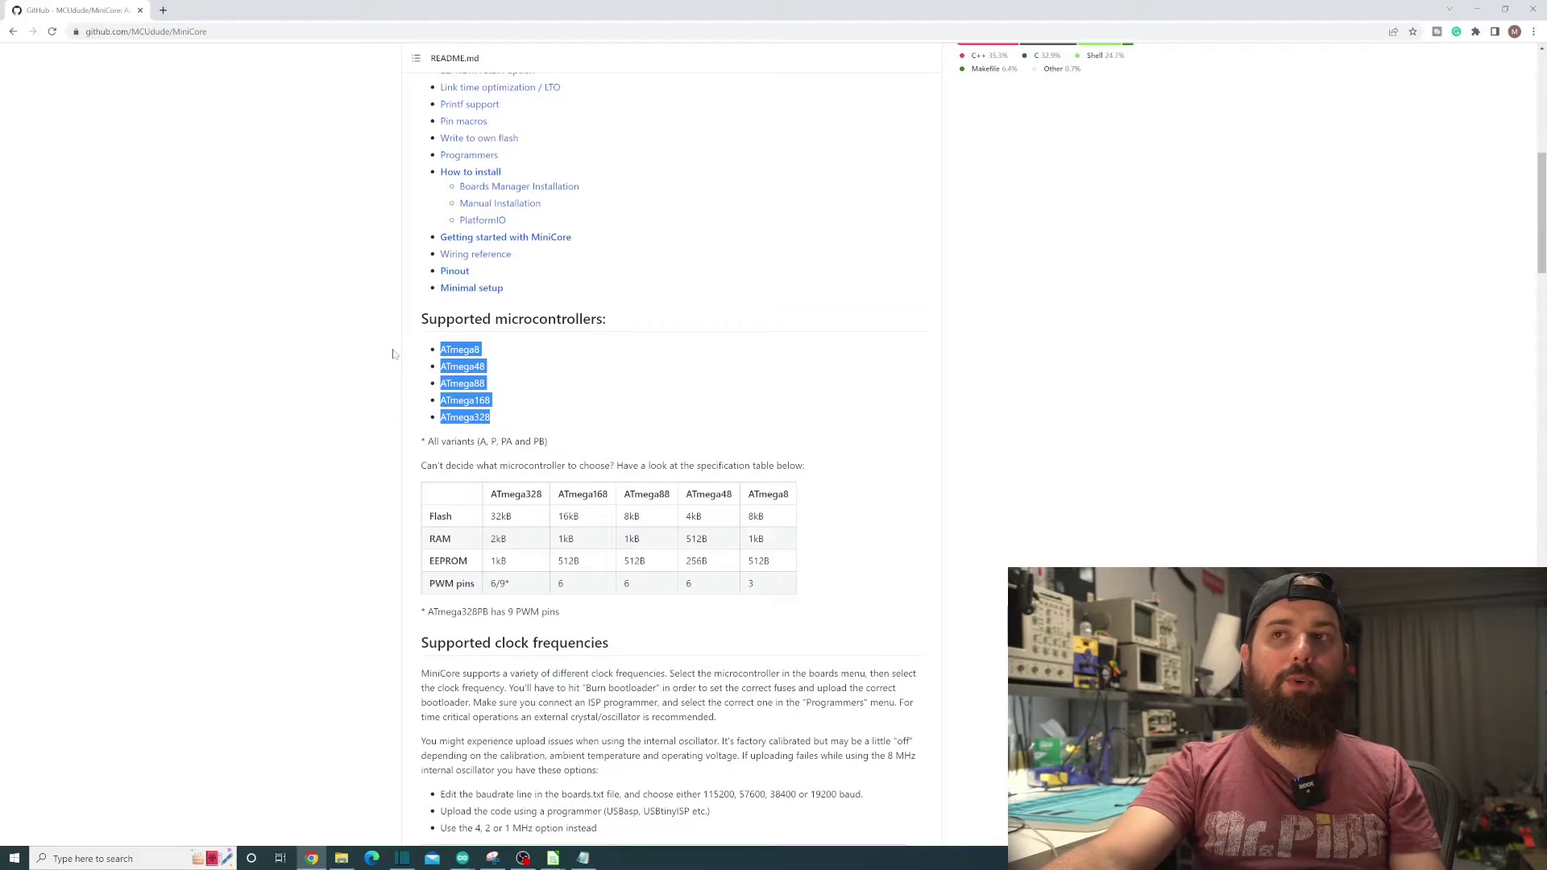
mouse_move(577, 459)
left_mouse_down()
mouse_move(475, 440)
mouse_move(466, 417)
mouse_move(551, 443)
left_mouse_up()
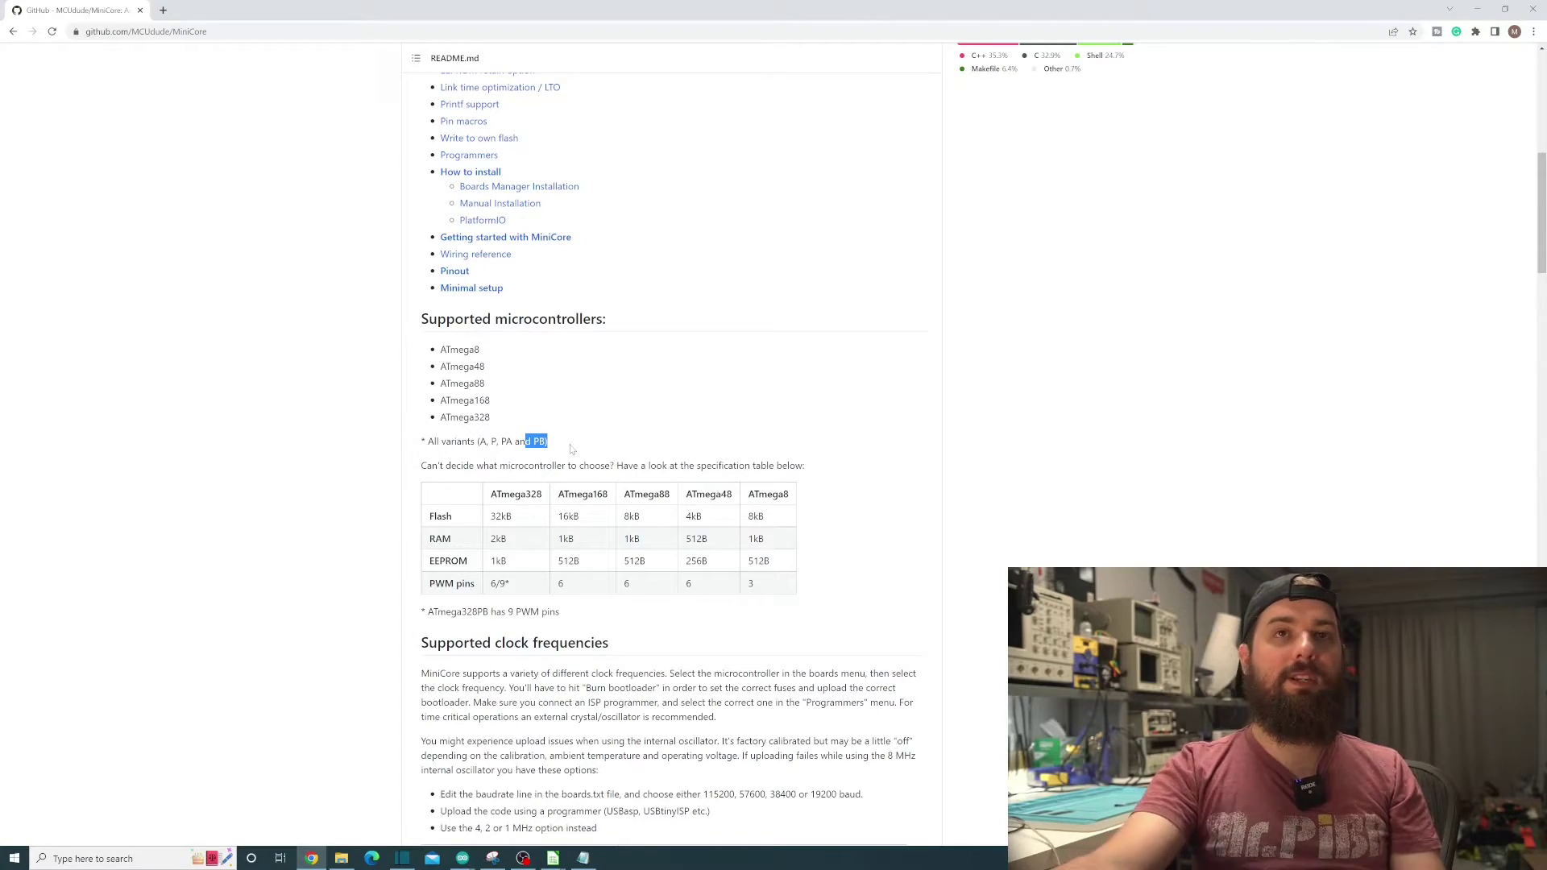
scroll(571, 448, "down", 13)
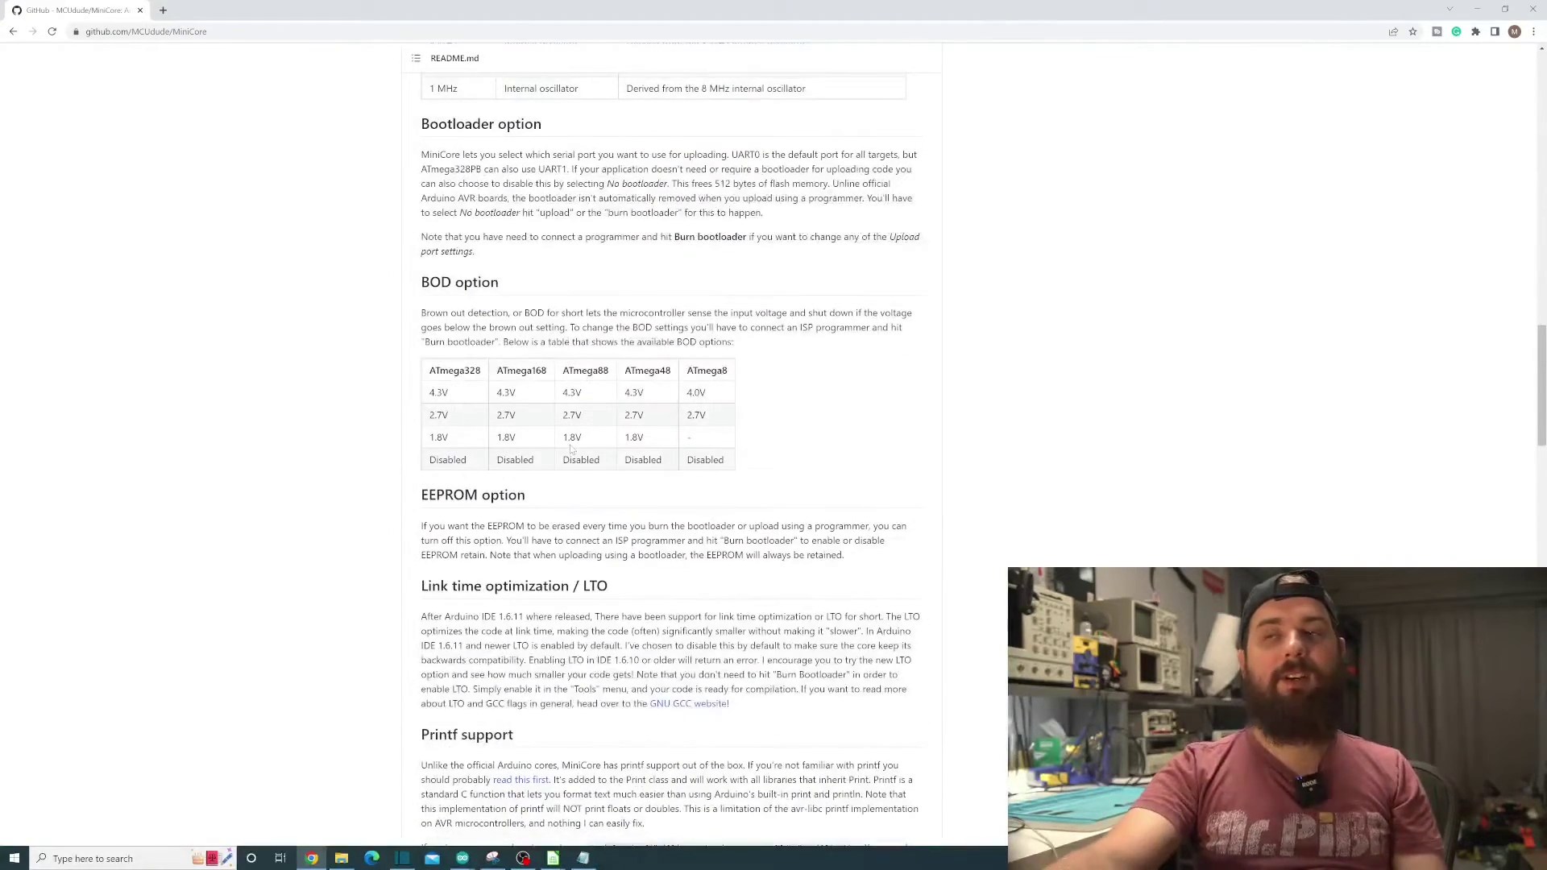
scroll(570, 449, "down", 9)
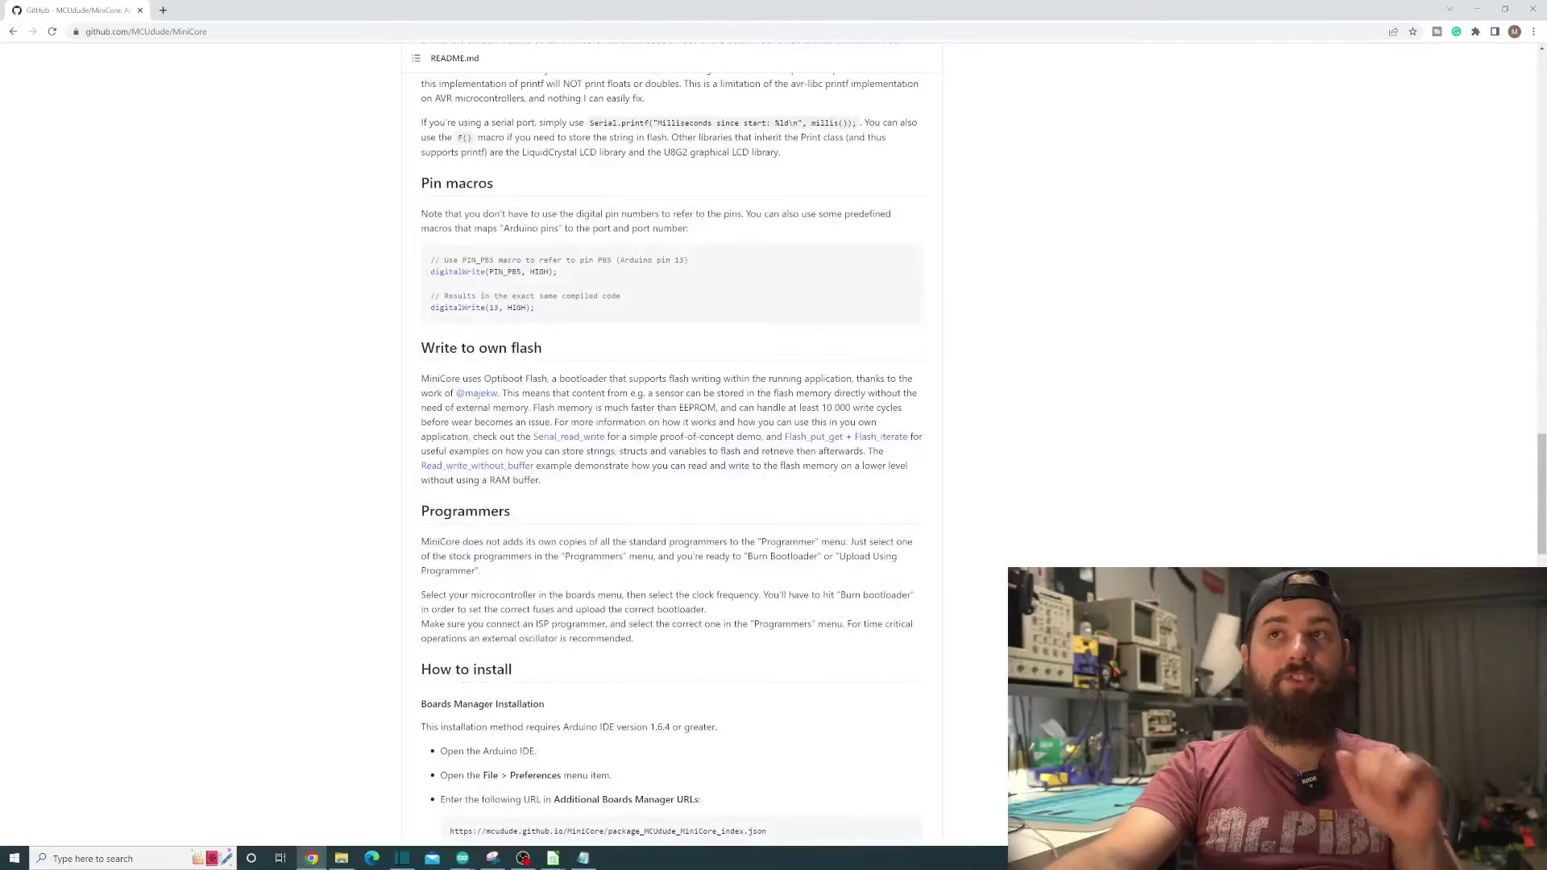
scroll(570, 449, "down", 7)
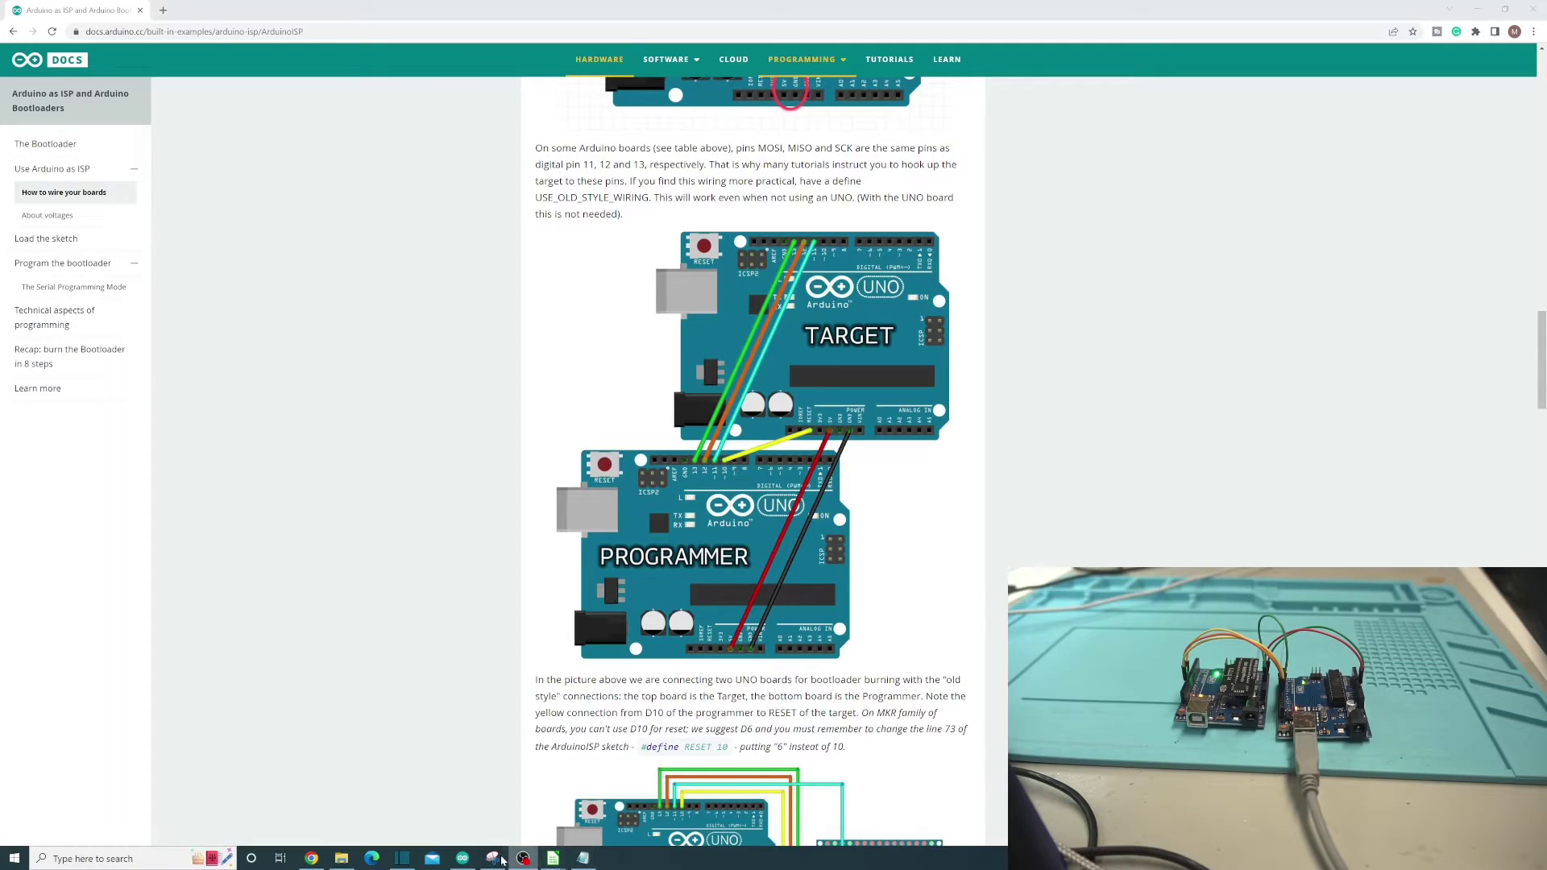
Step: Switch from the ArduinoISP wiring page to the Arduino IDE showing the Blink sketch
left_click(462, 858)
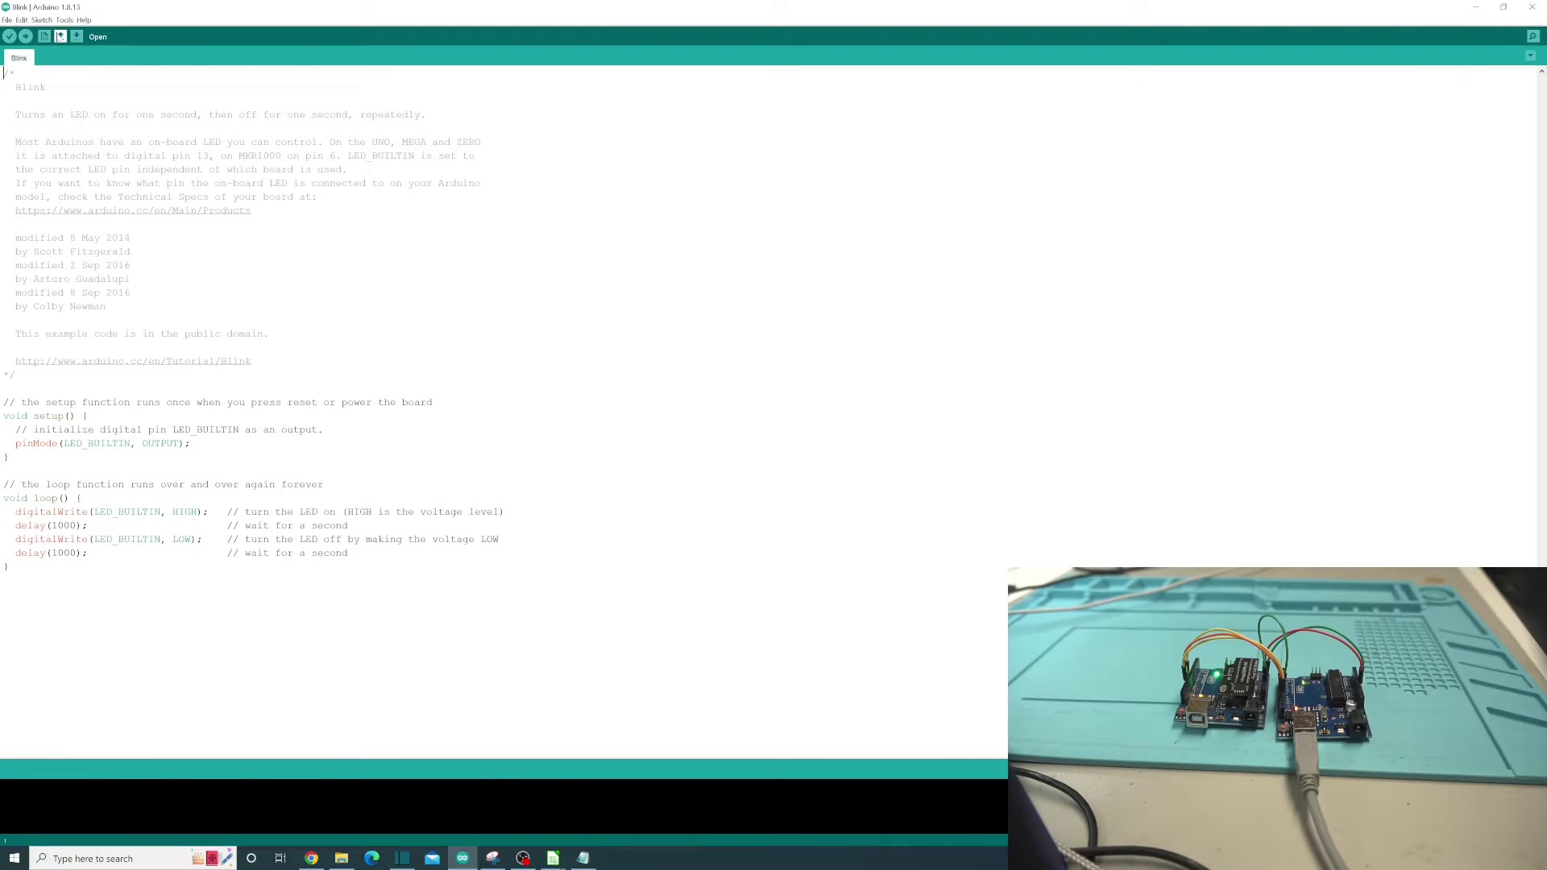
Step: Review the MiniCore board options and set the upload port to COM12 (Arduino Uno)
left_click(64, 19)
mouse_move(83, 19)
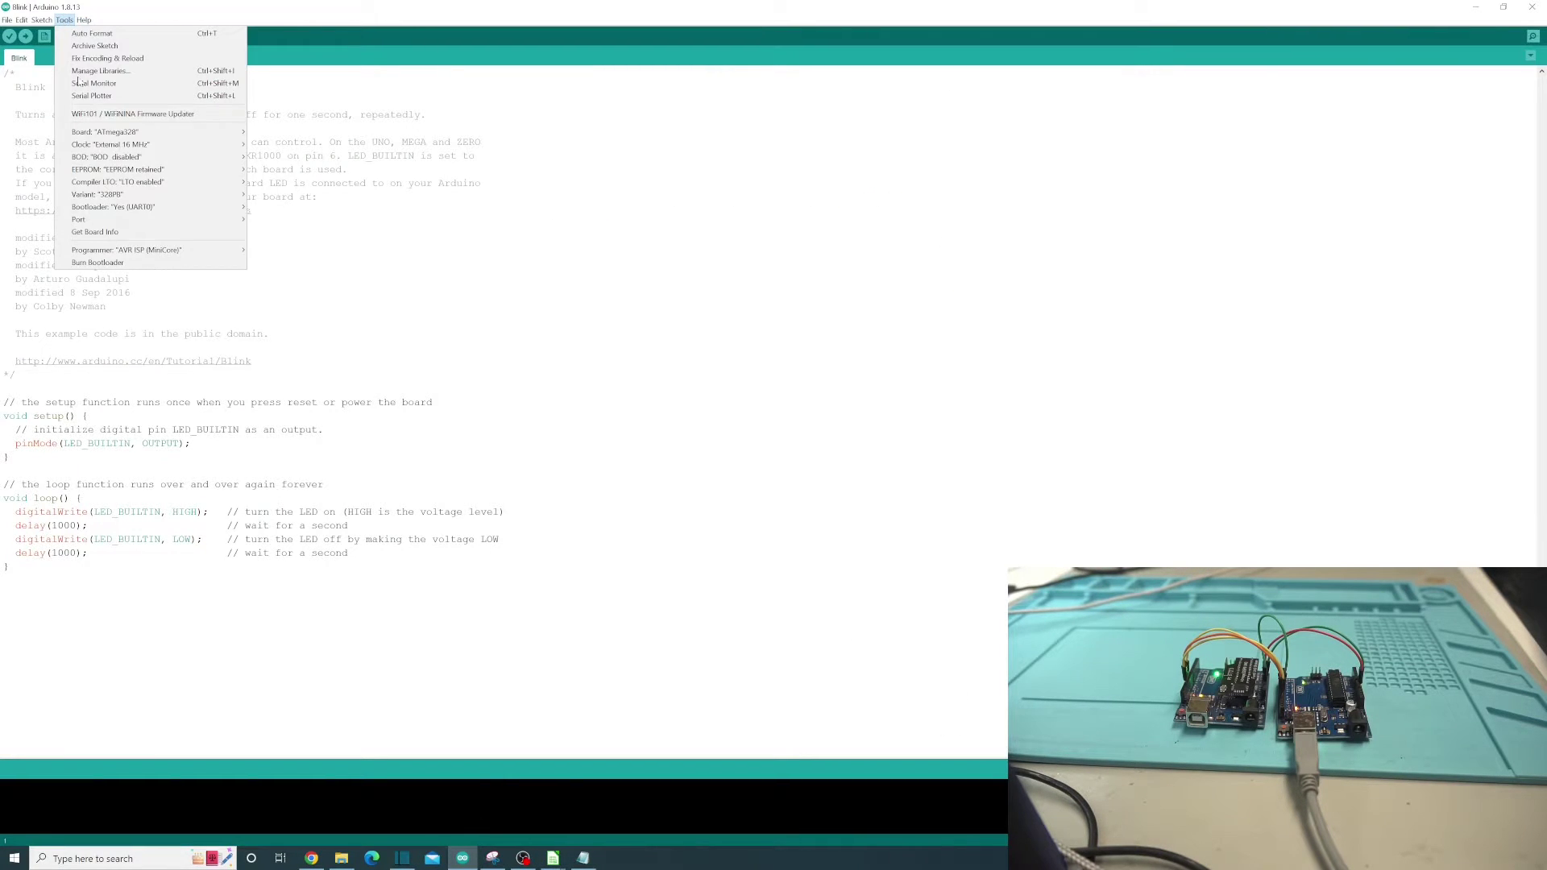
mouse_move(117, 147)
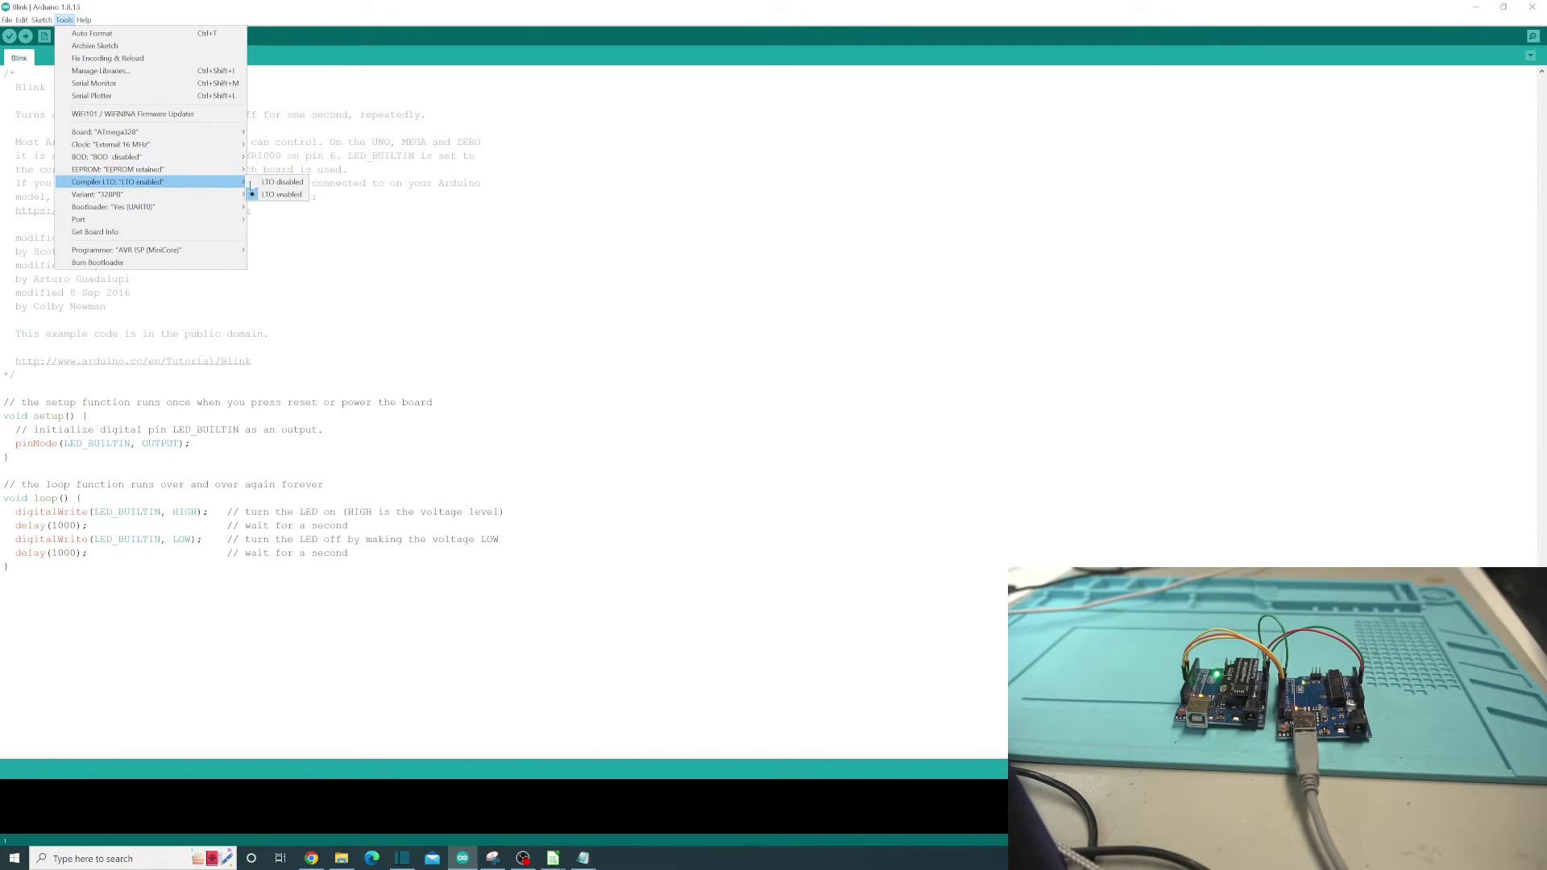
mouse_move(245, 195)
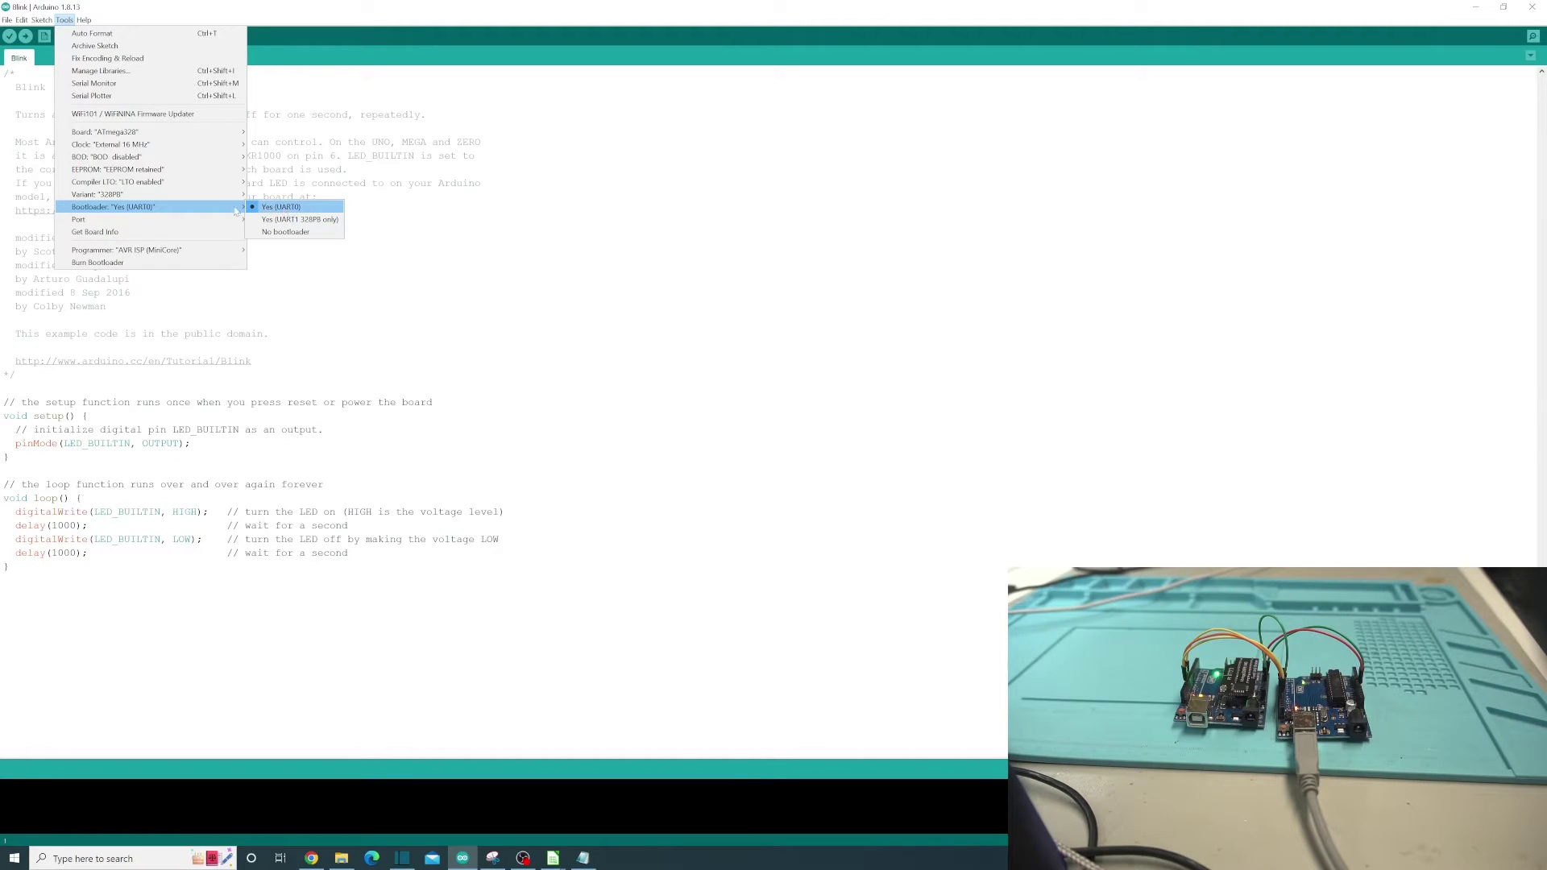
mouse_move(132, 222)
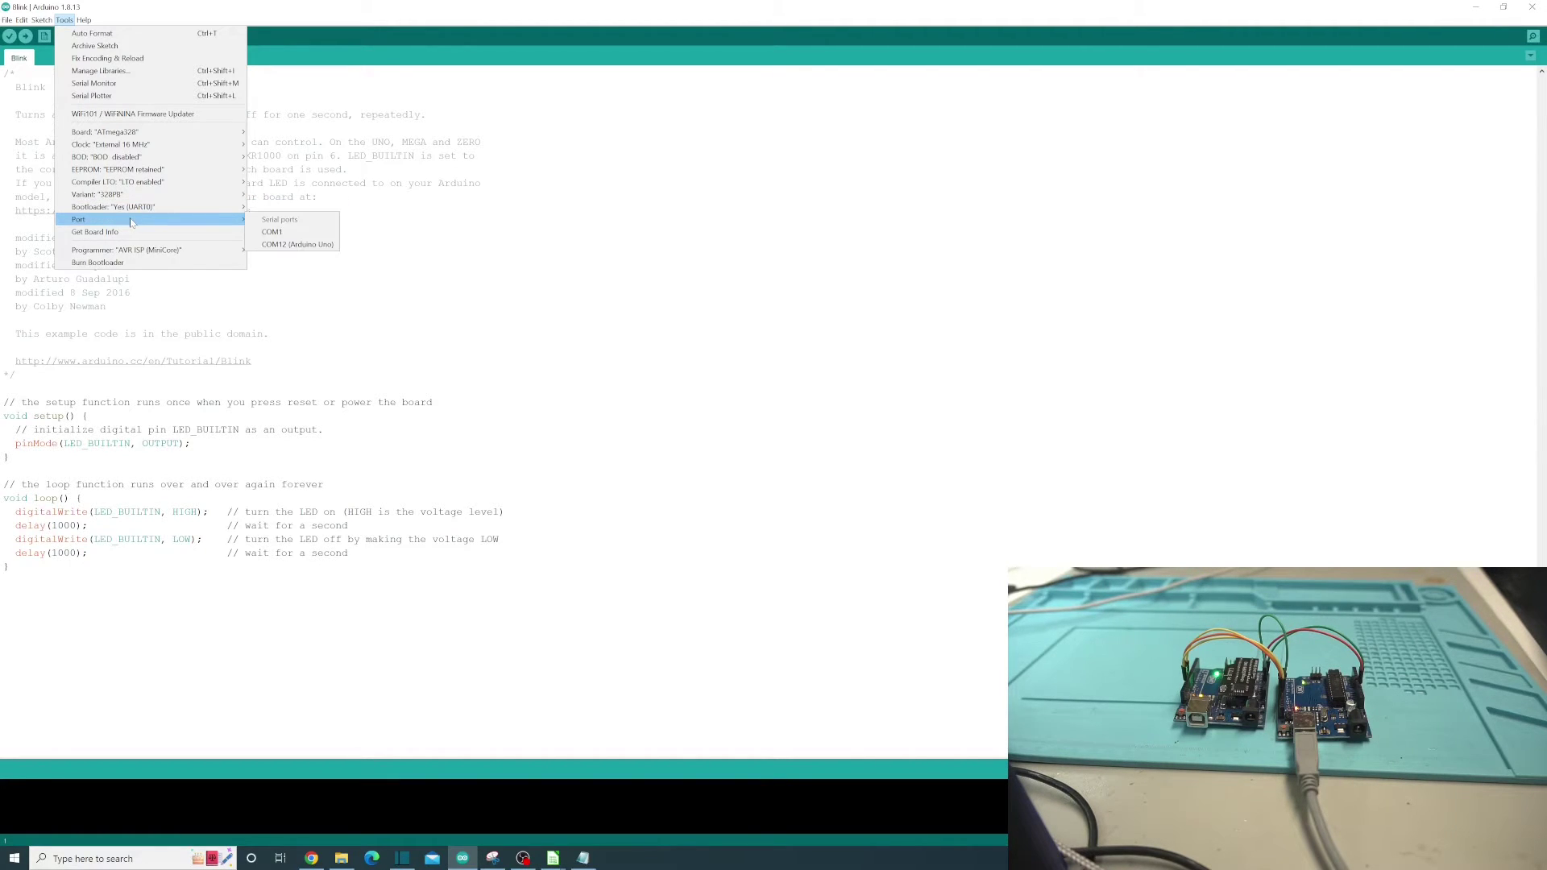
left_click(302, 245)
Step: Set the programmer to Arduino as ISP (MiniCore)
left_click(64, 19)
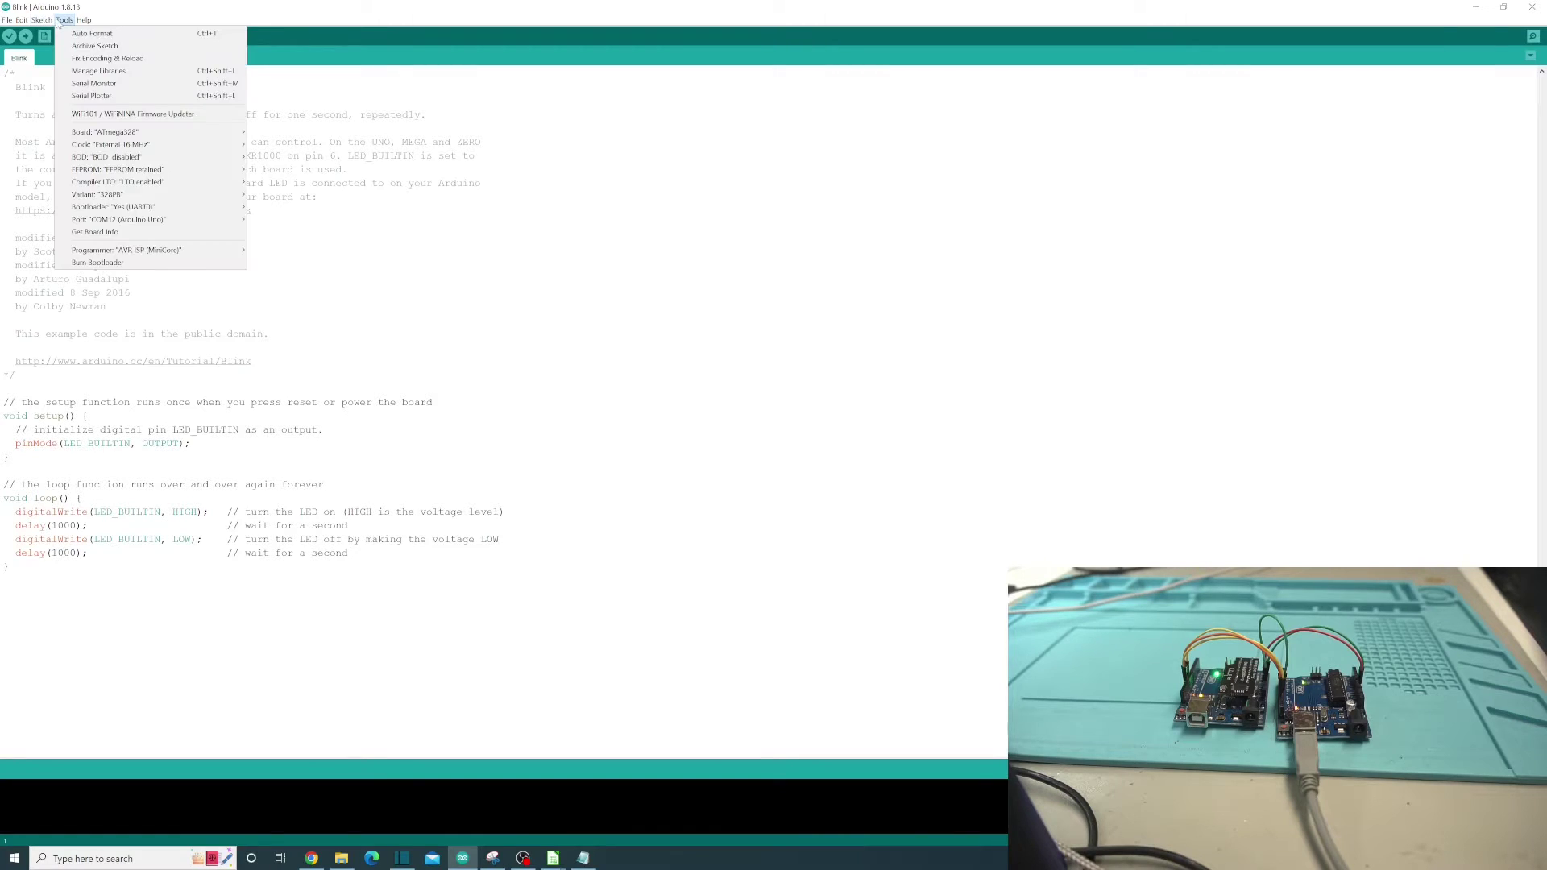
mouse_move(130, 252)
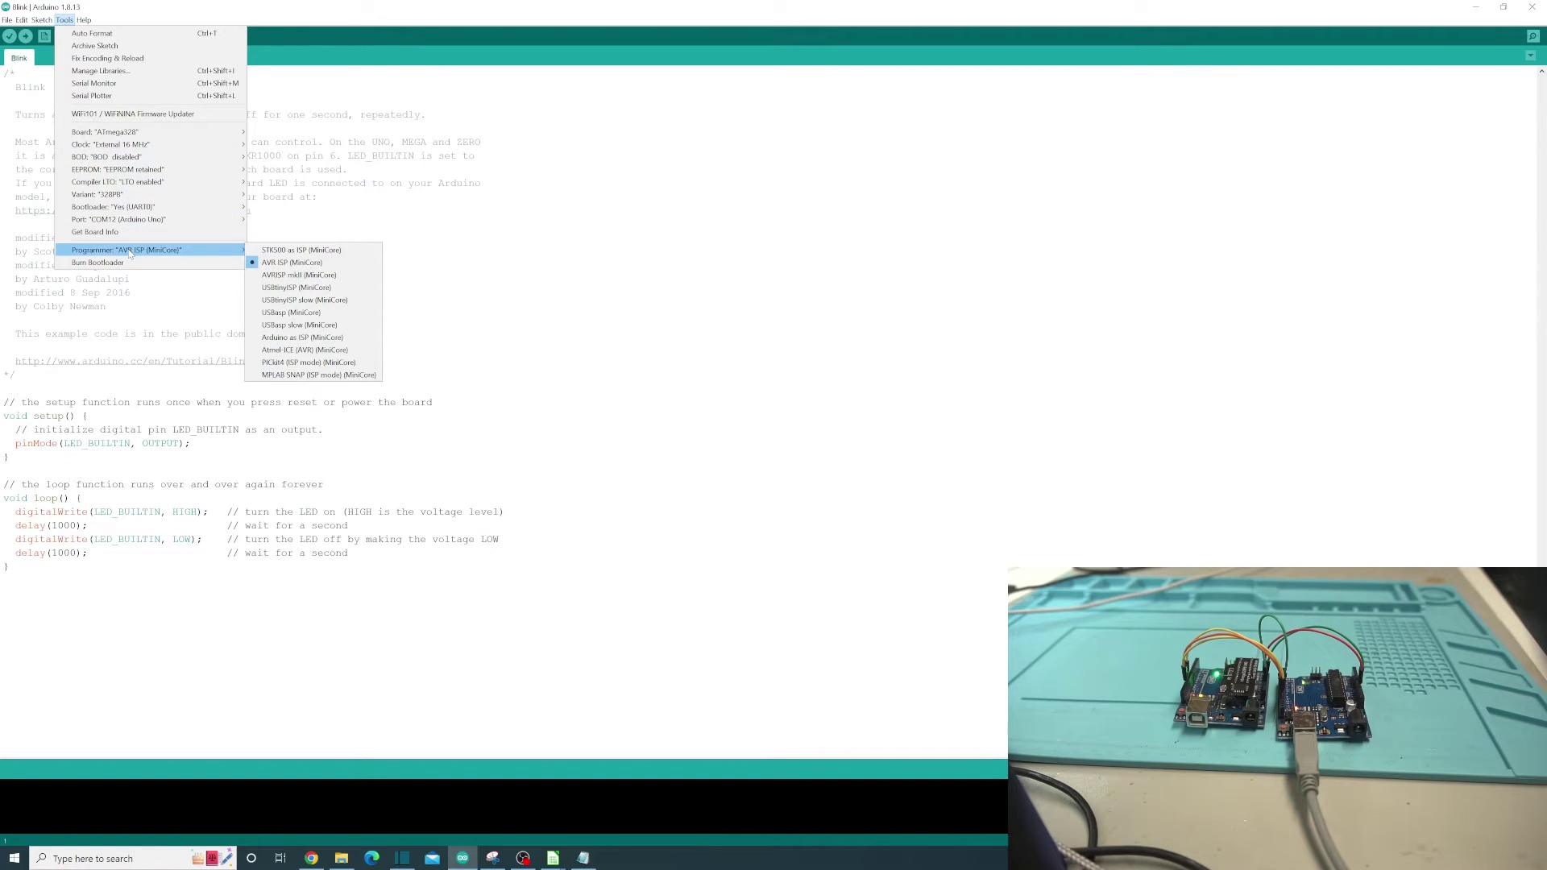
left_click(338, 339)
Step: Burn the MiniCore bootloader and check avrdude verified 32768 bytes of flash and the lock byte
left_click(42, 21)
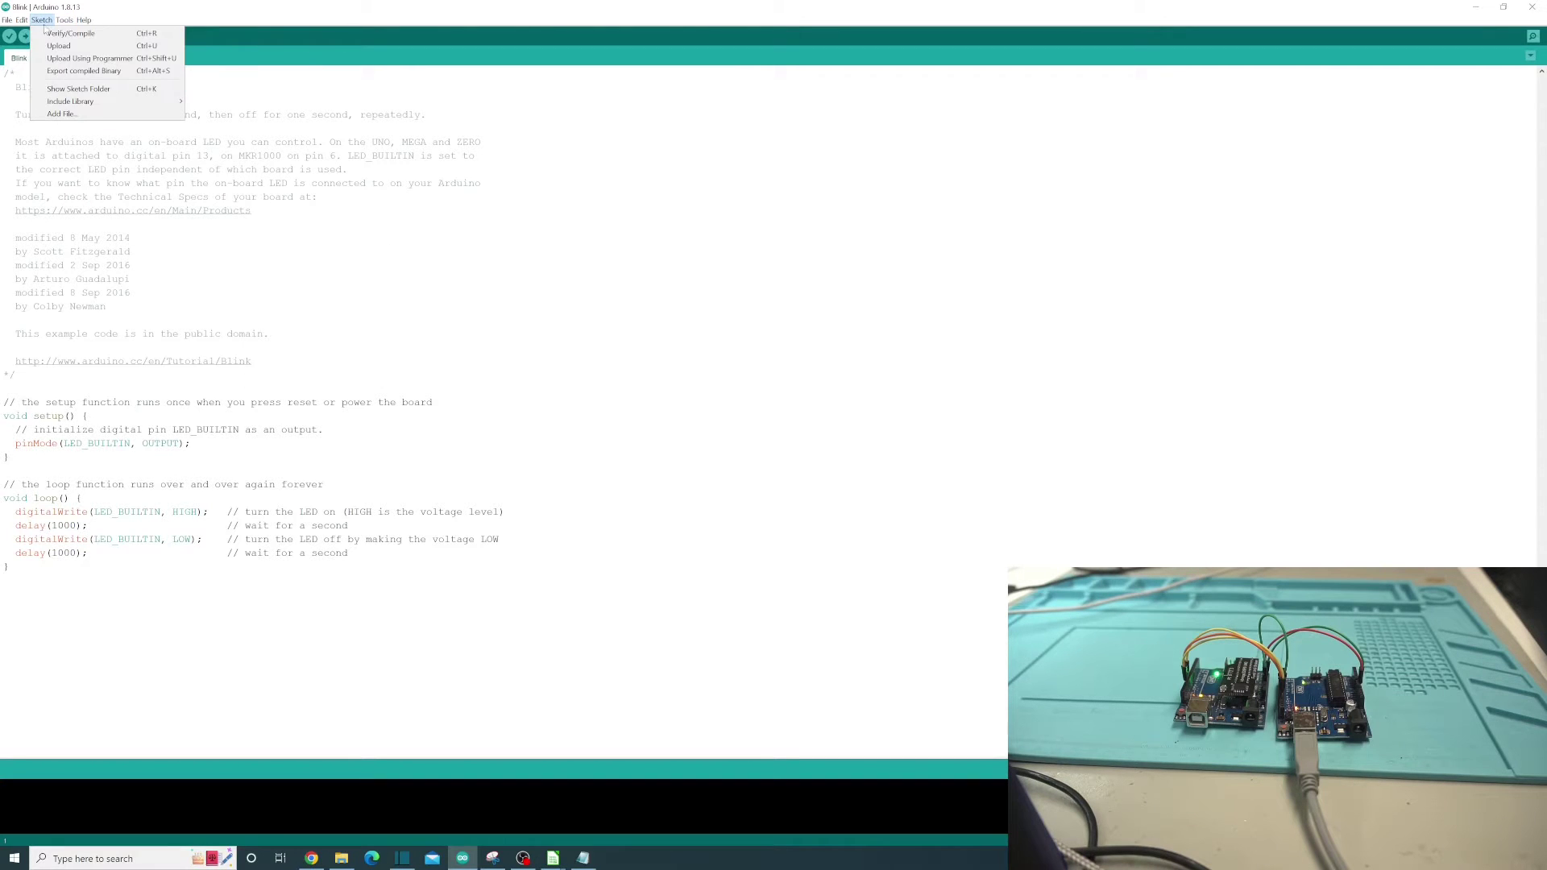
mouse_move(65, 20)
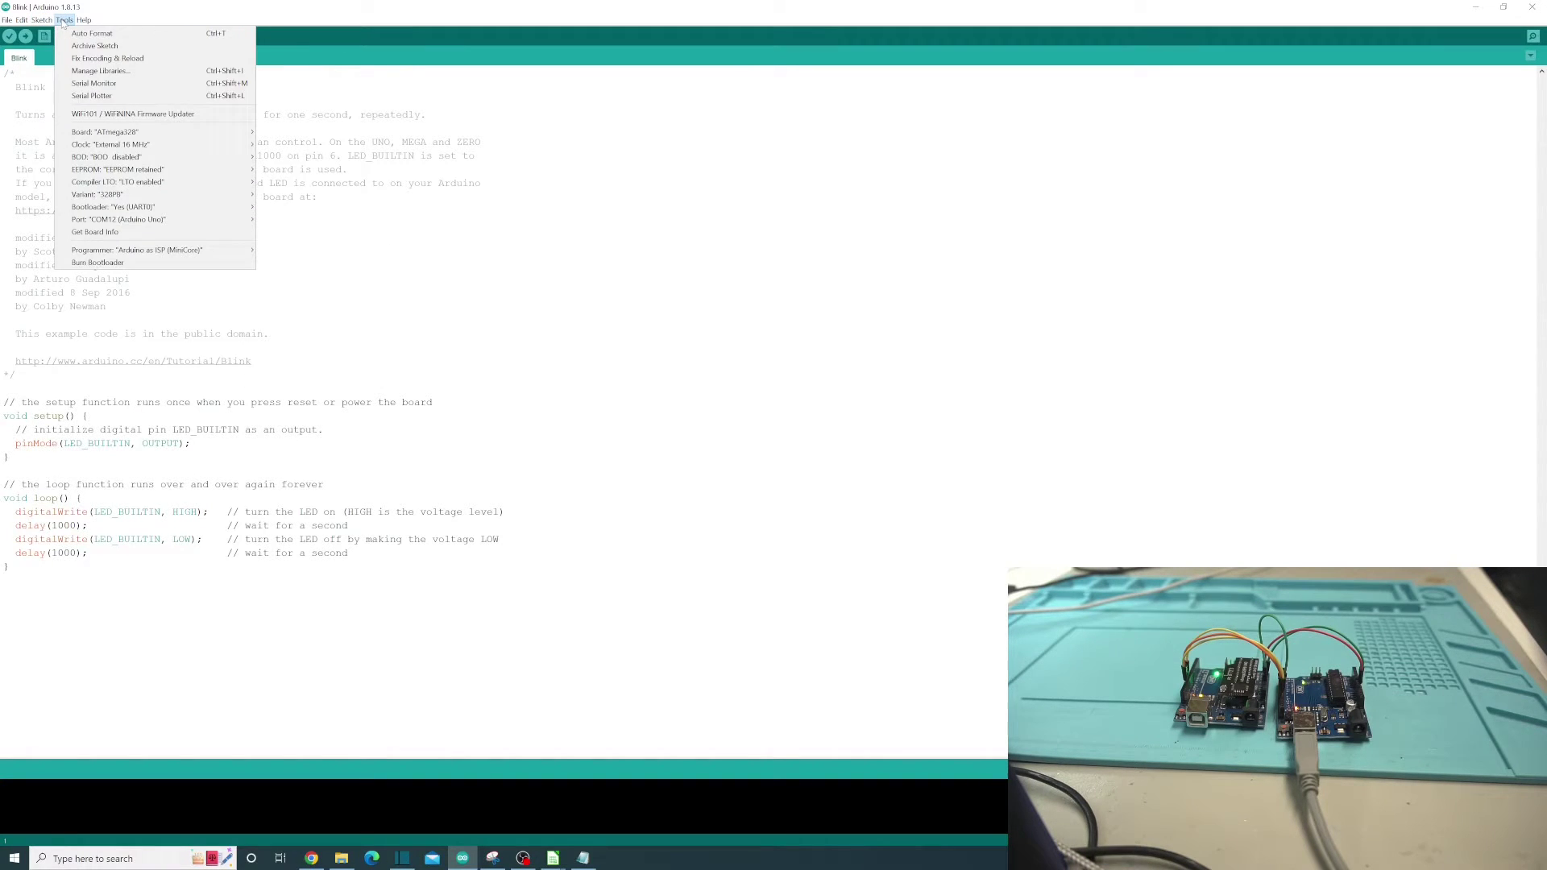
left_click(96, 263)
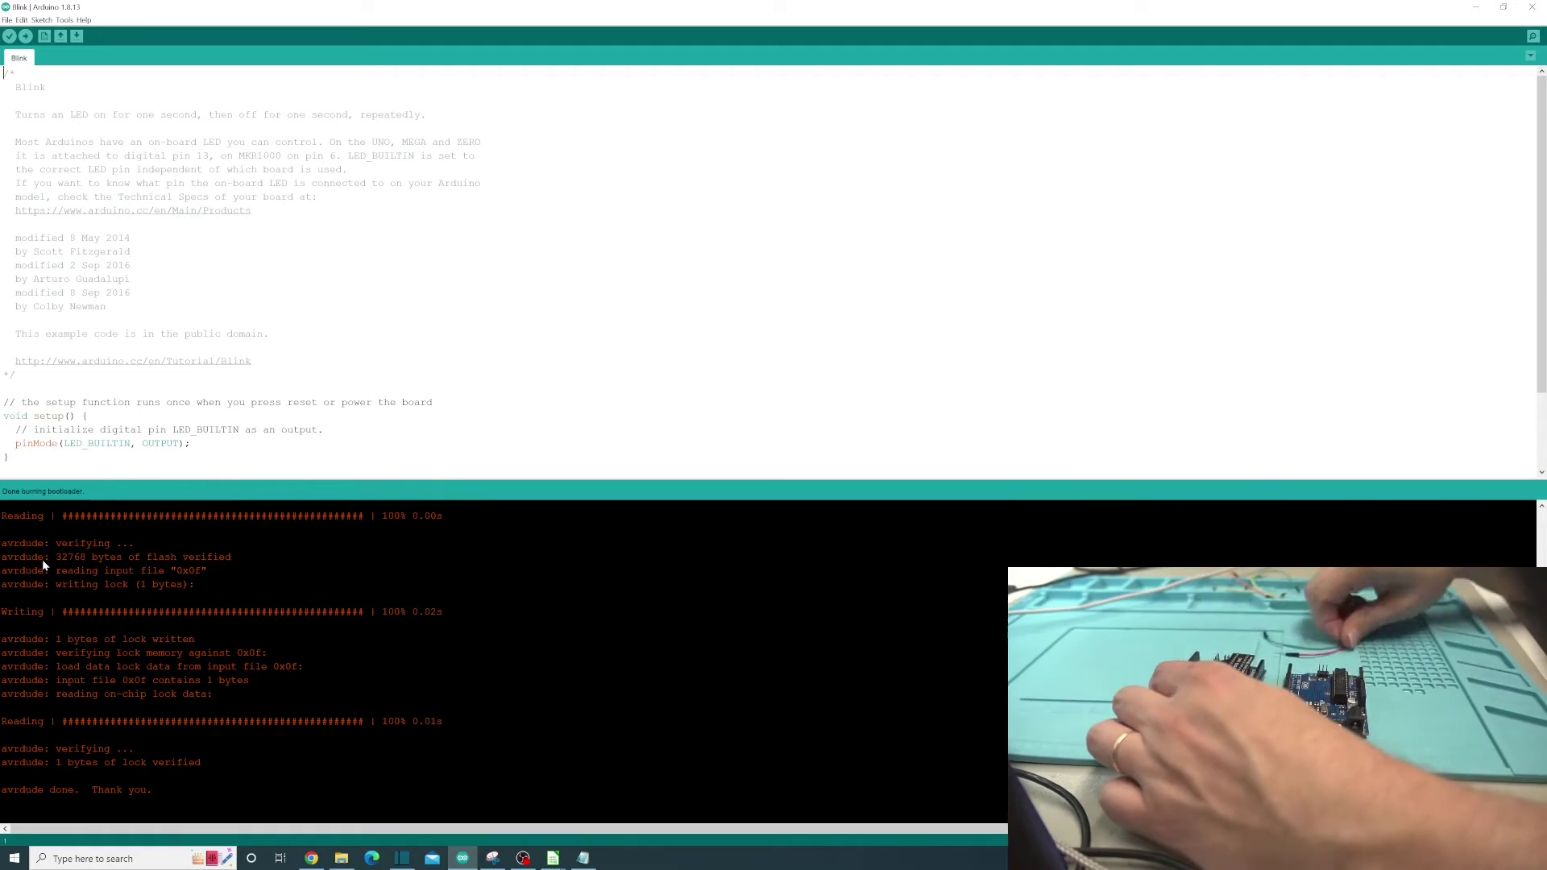
scroll(765, 270, "down", 3)
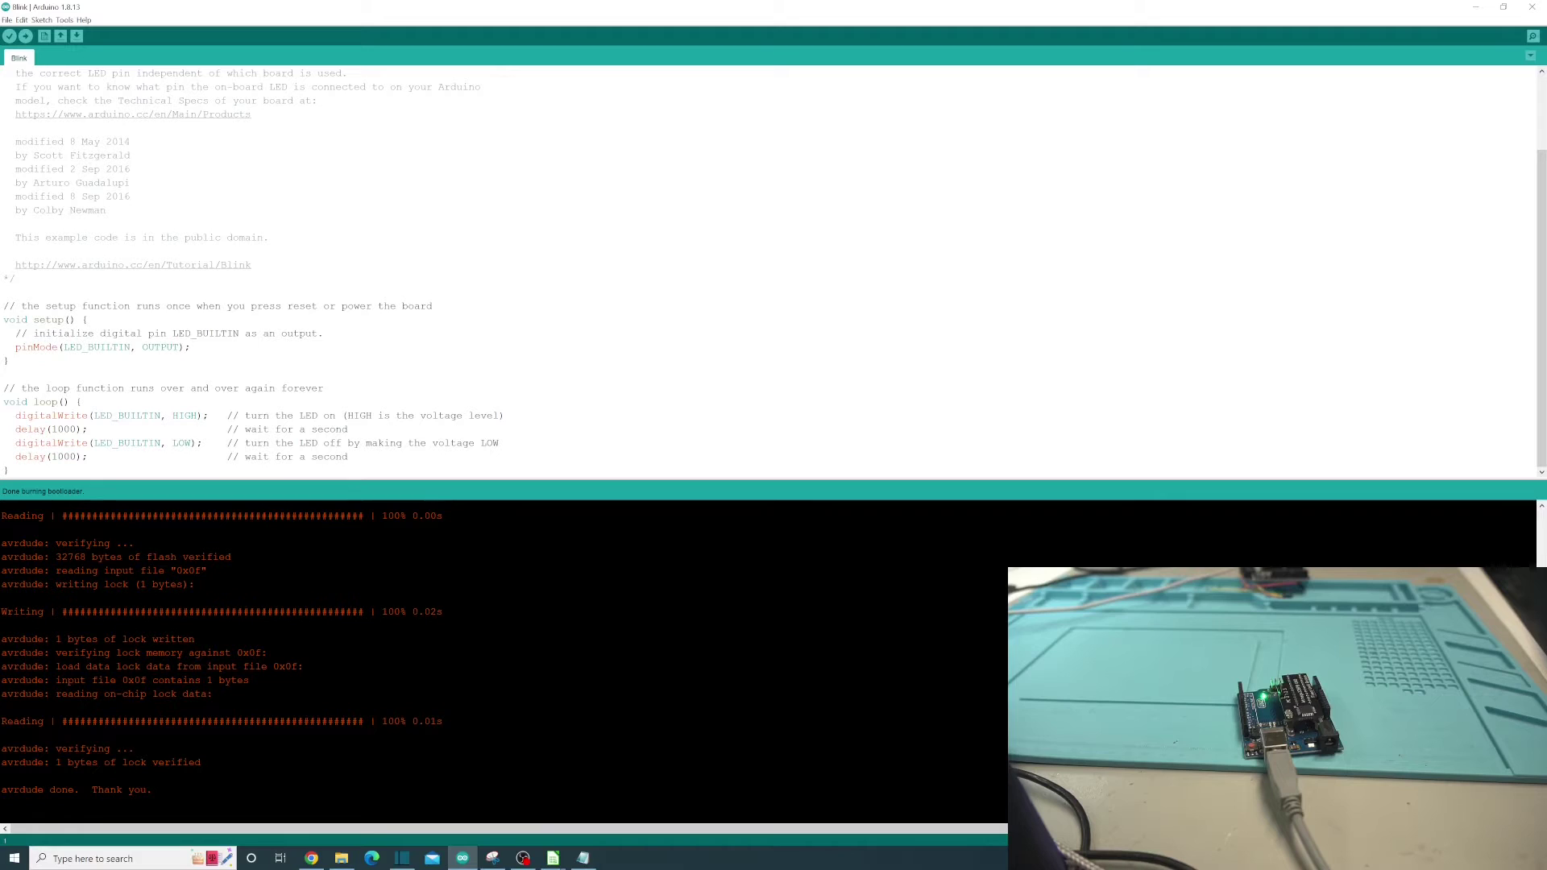
Step: Change the upload port to COM14 (Arduino Uno)
left_click(64, 19)
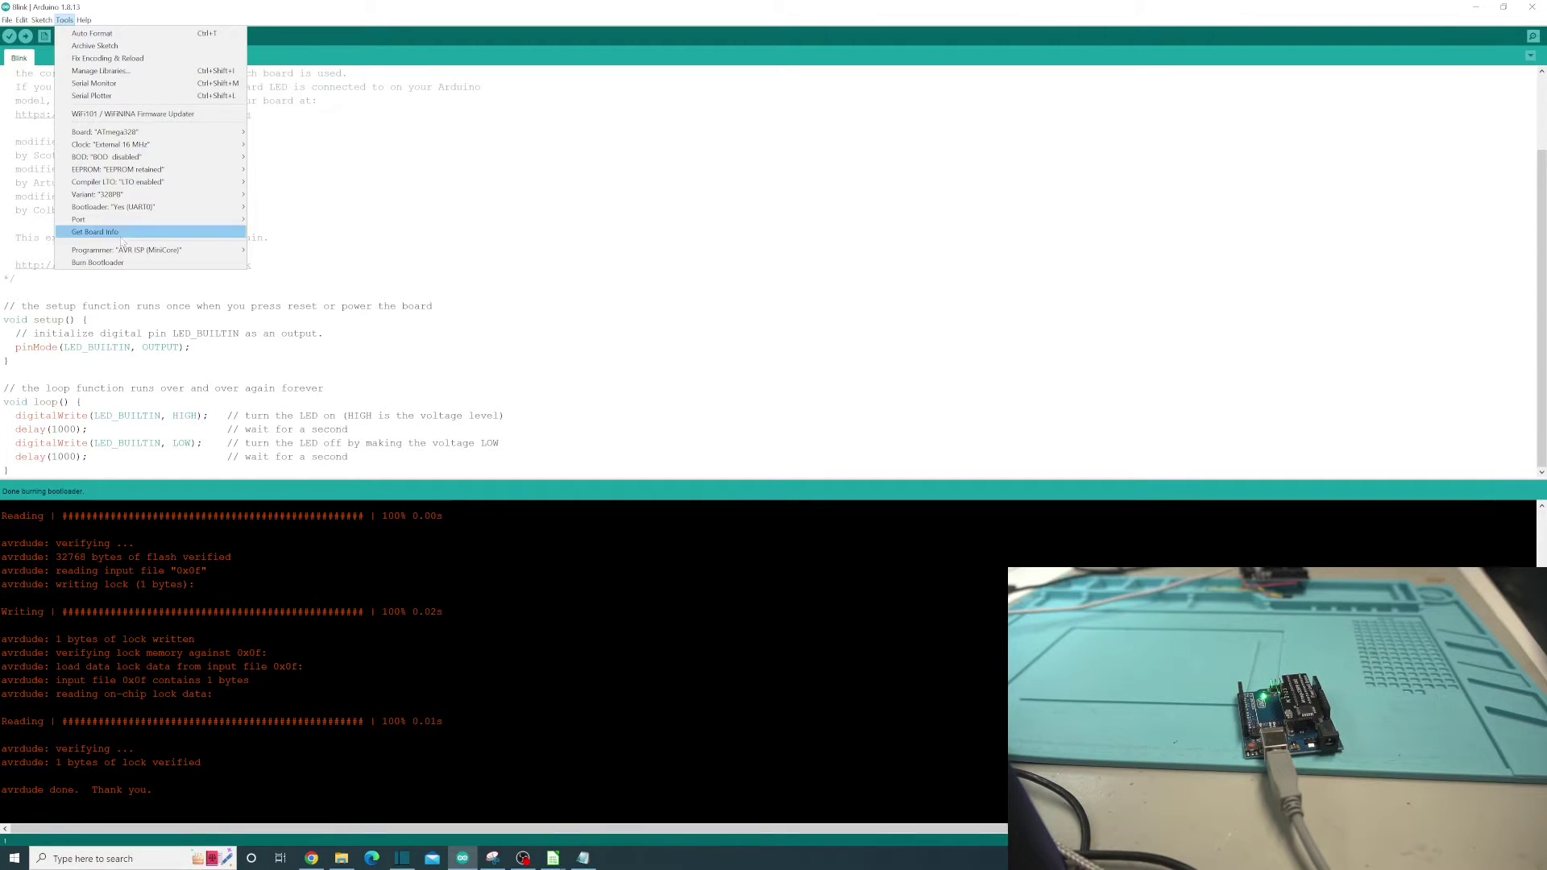
mouse_move(145, 255)
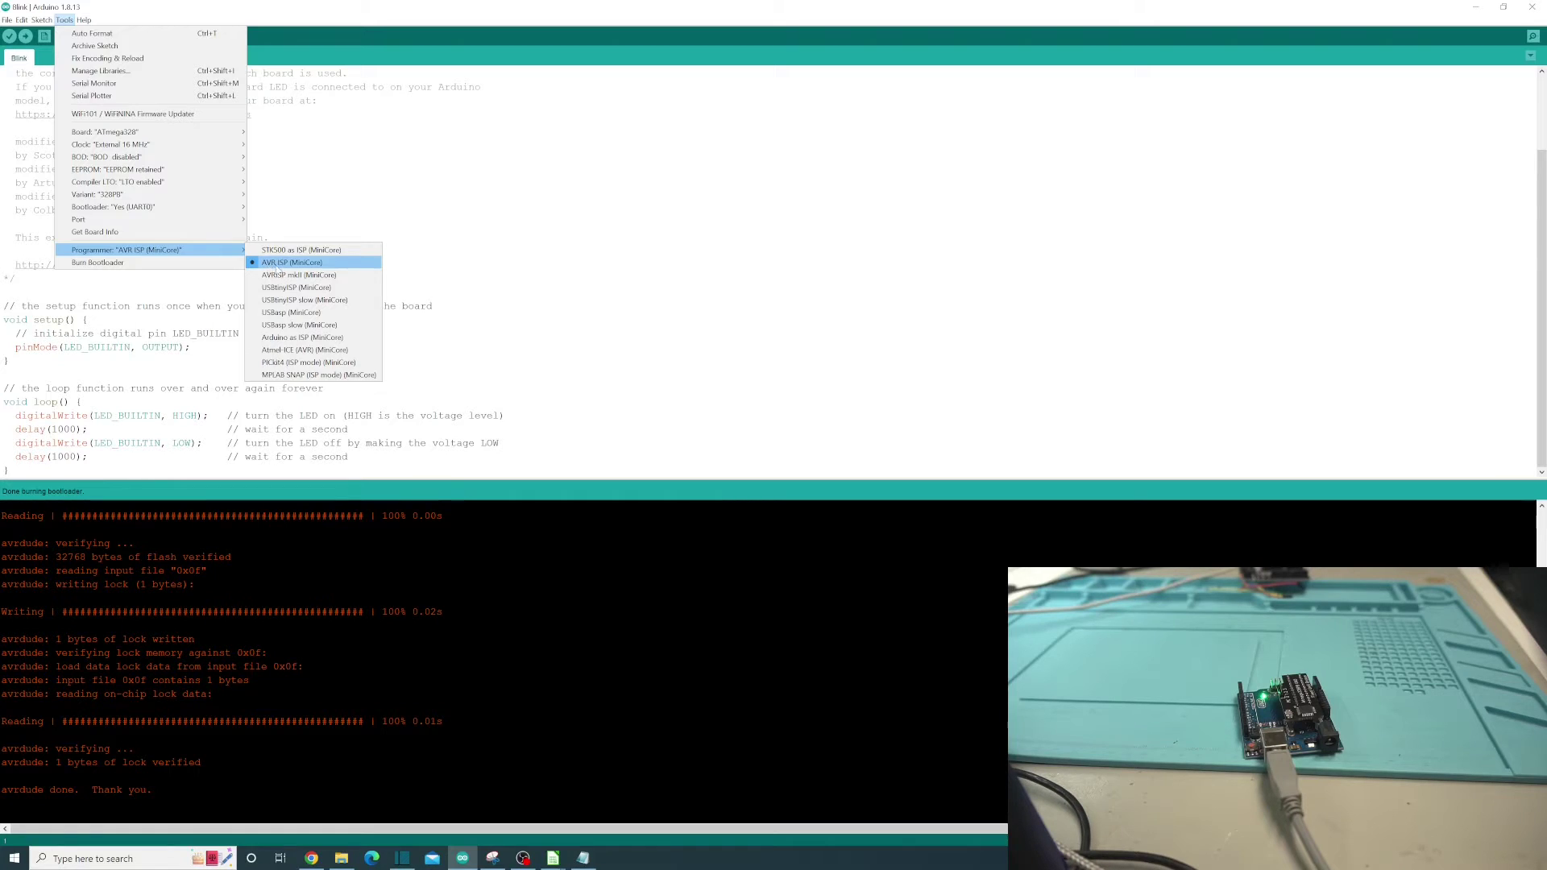
mouse_move(210, 224)
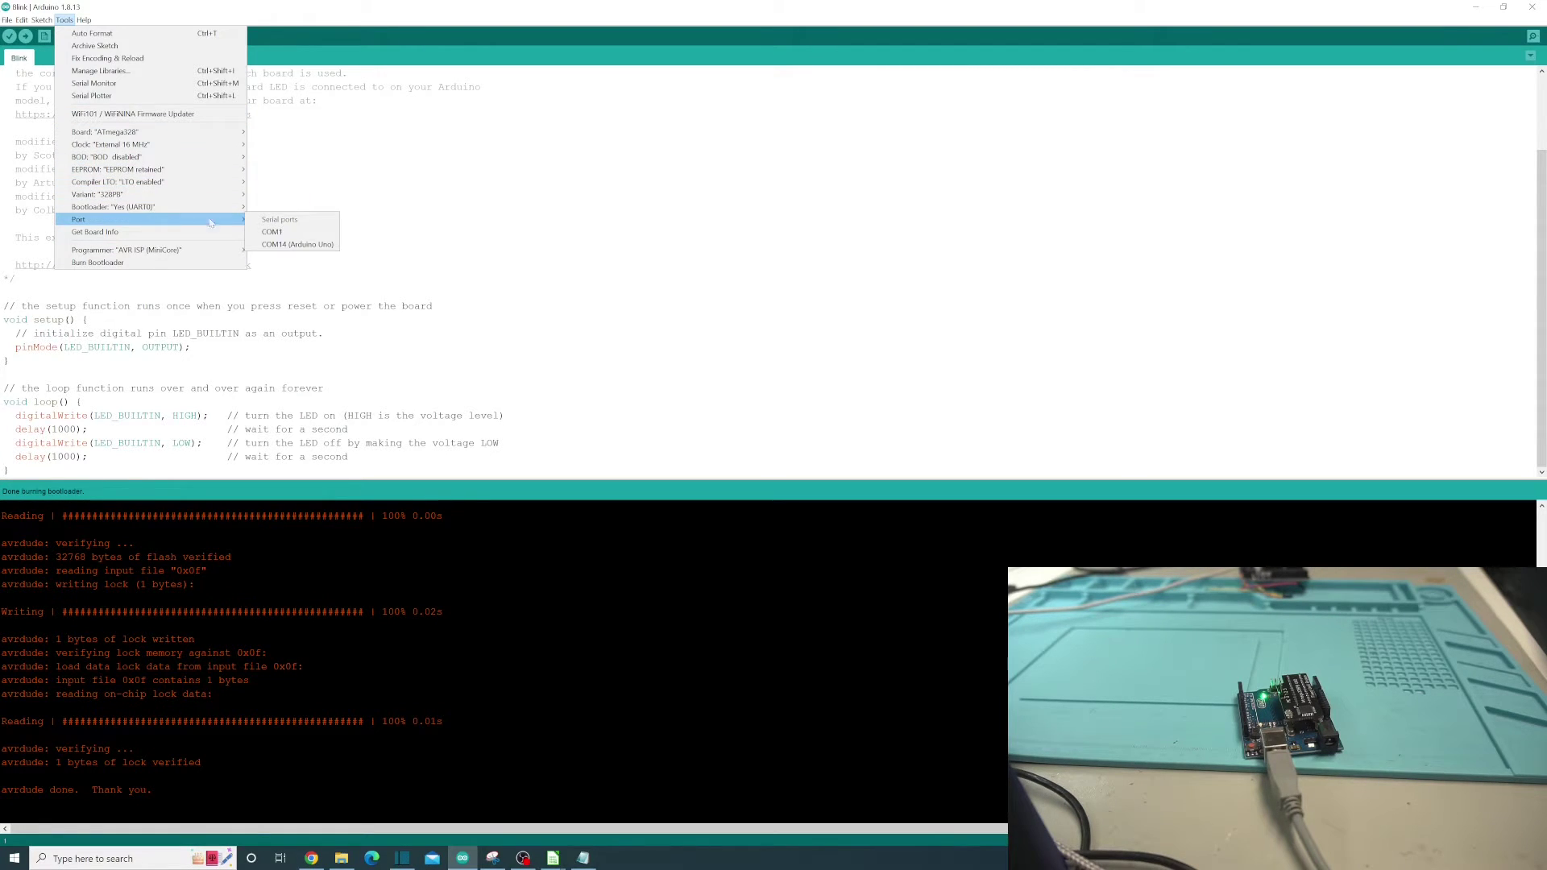
left_click(294, 244)
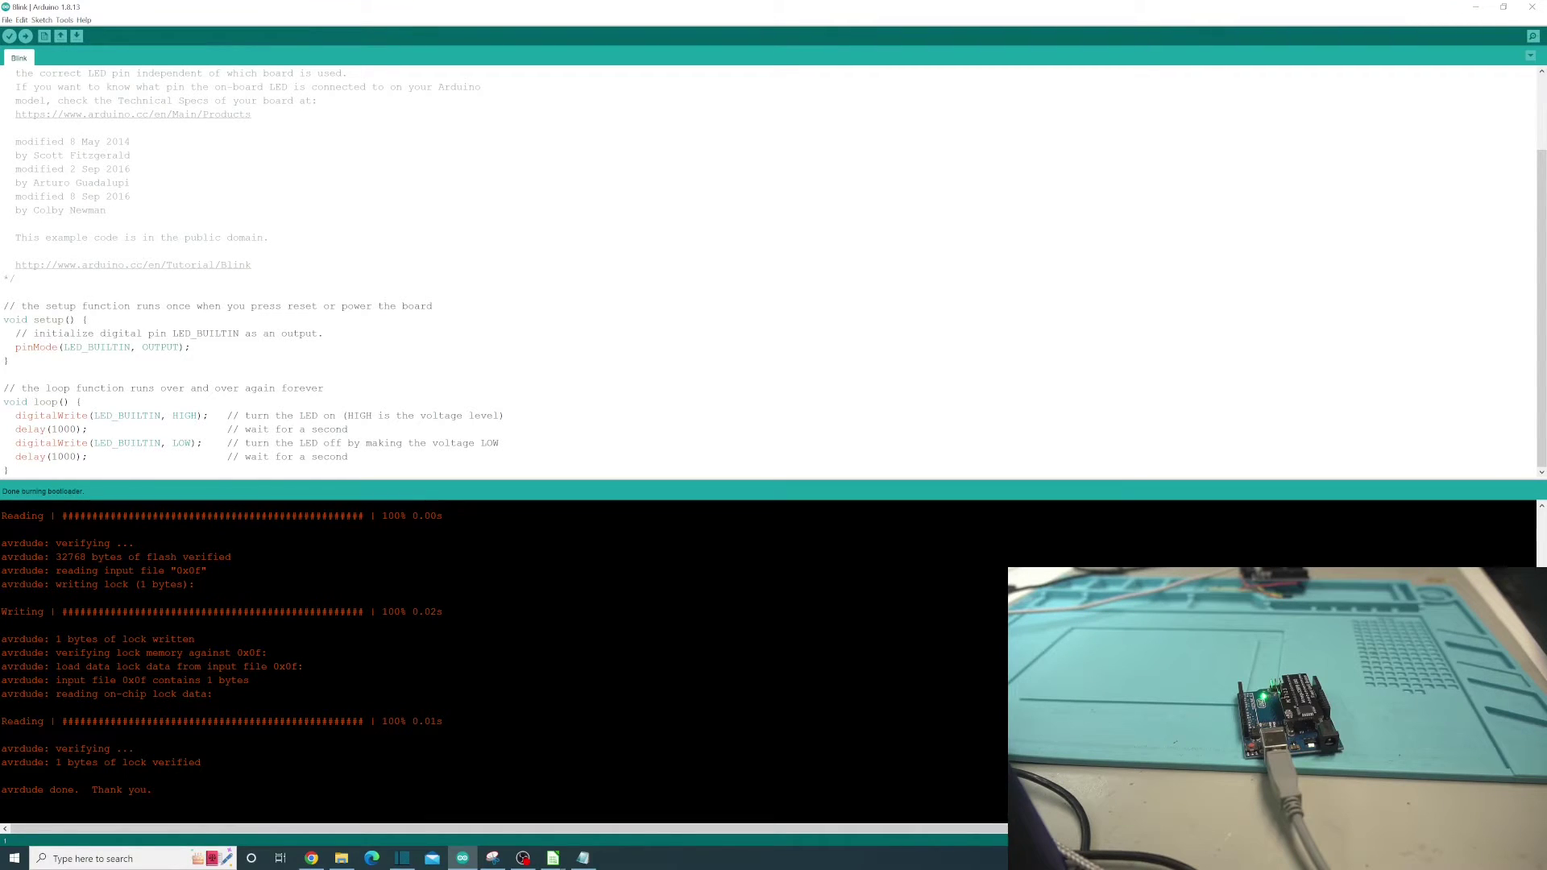
Step: Confirm the new port is set and upload the Blink sketch to the board
left_click(64, 20)
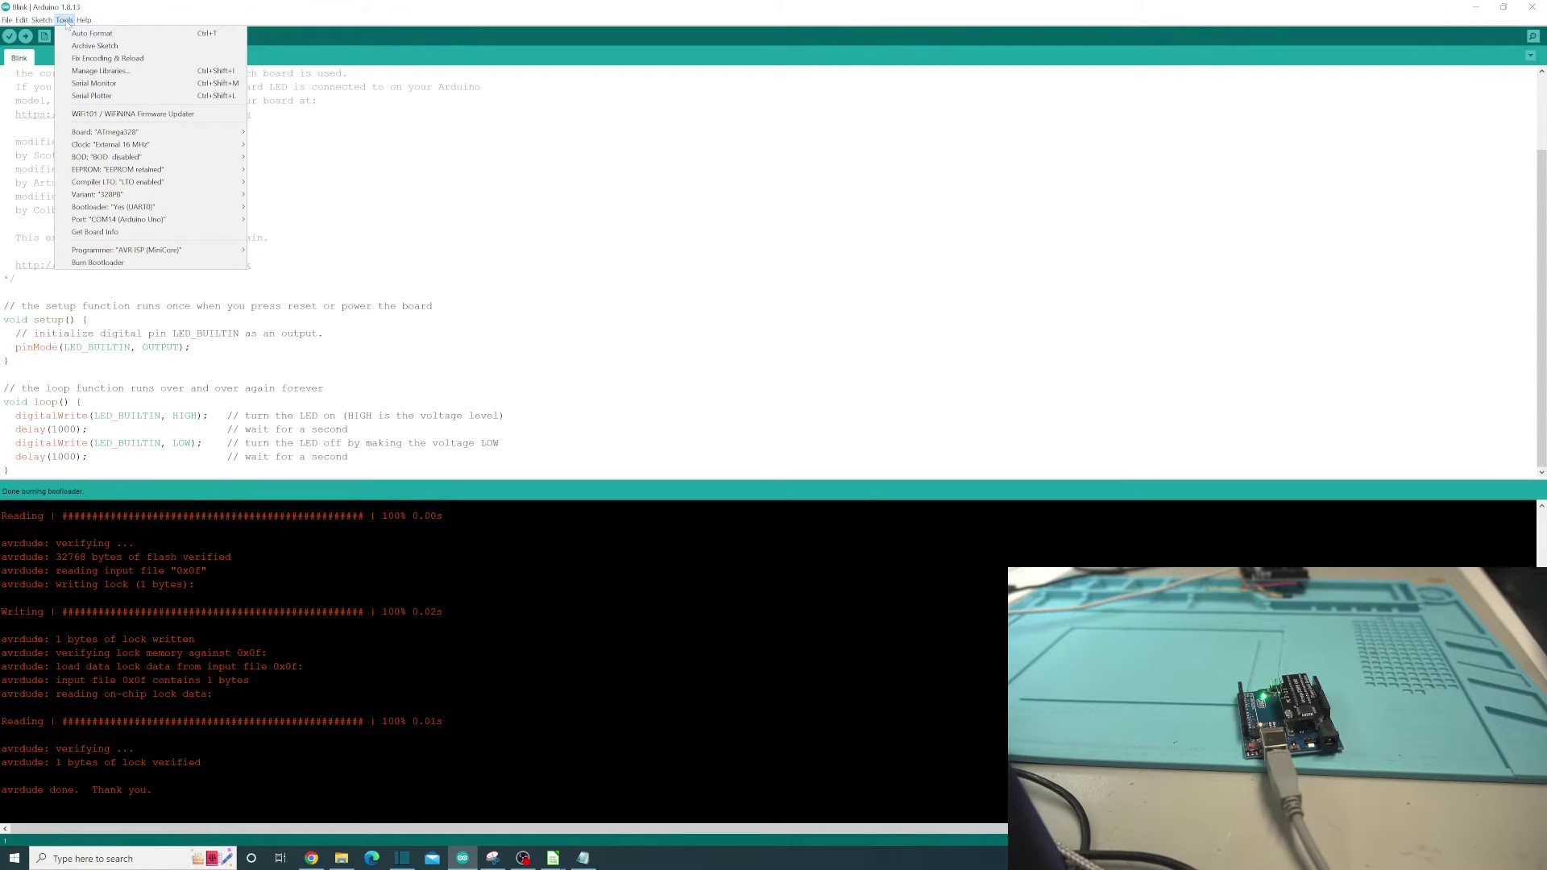
left_click(25, 36)
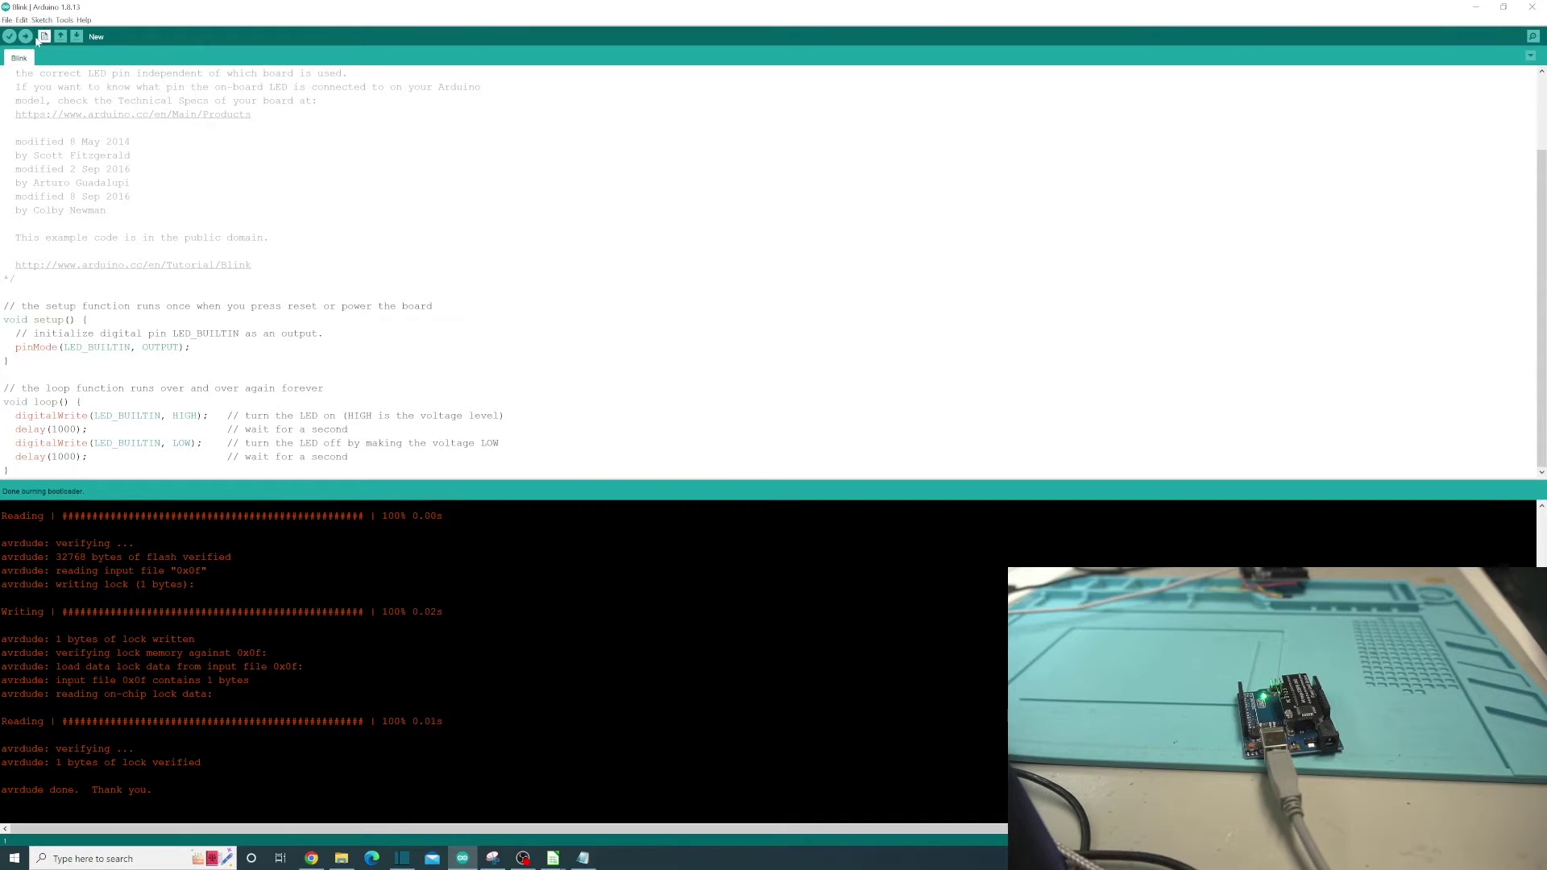
left_click(25, 37)
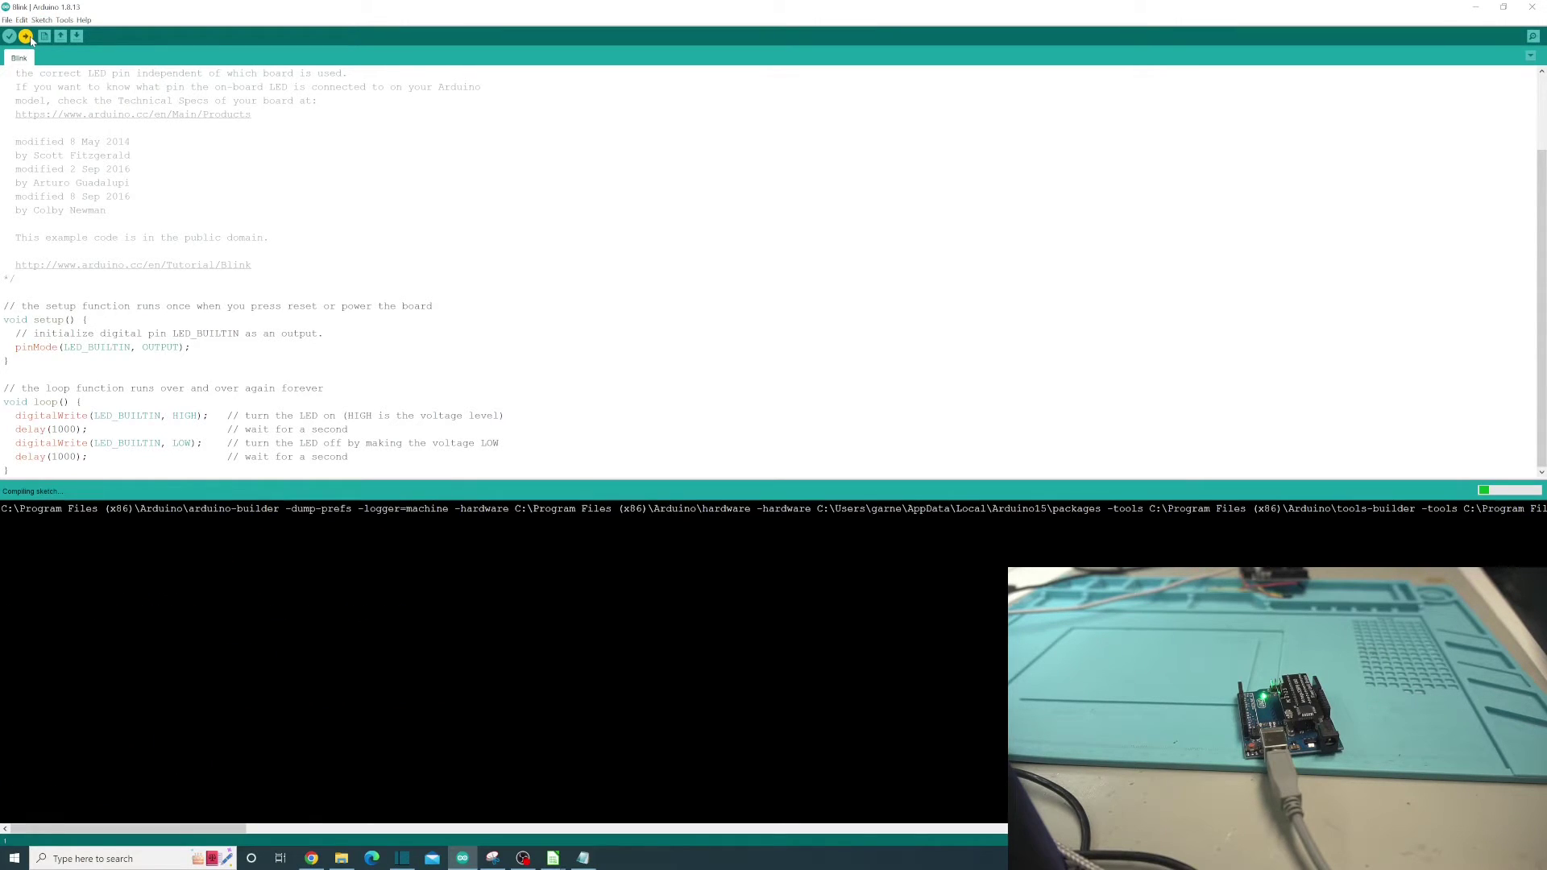